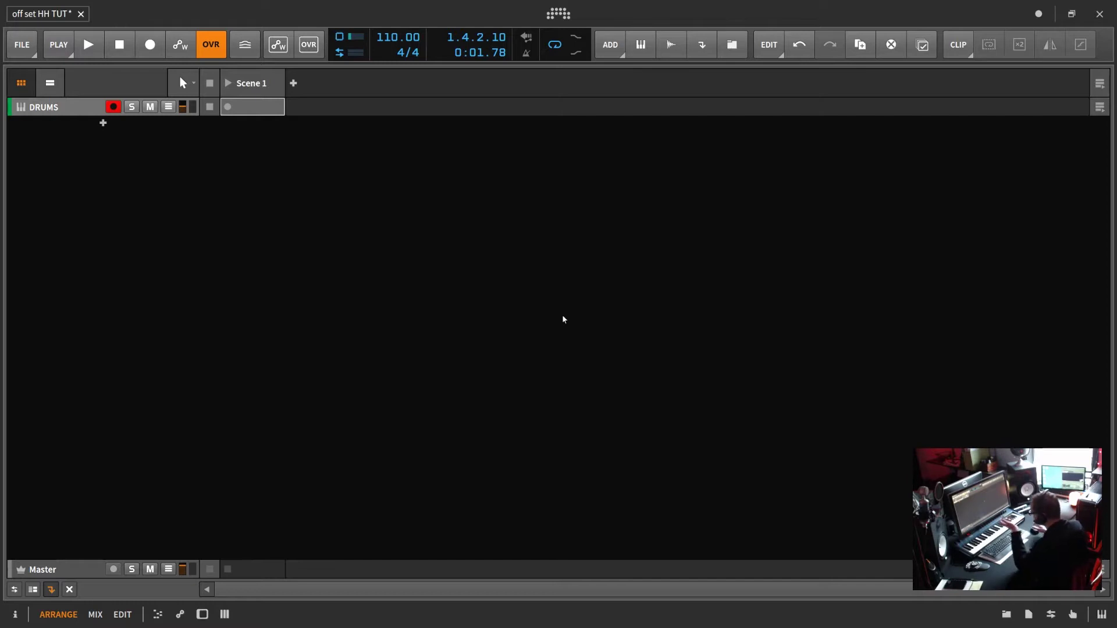
Create an empty clip in Scene 1 on the DRUMS track, open it for editing, and turn off note audition.
{"action": "left_click", "coordinate": [247, 51]}
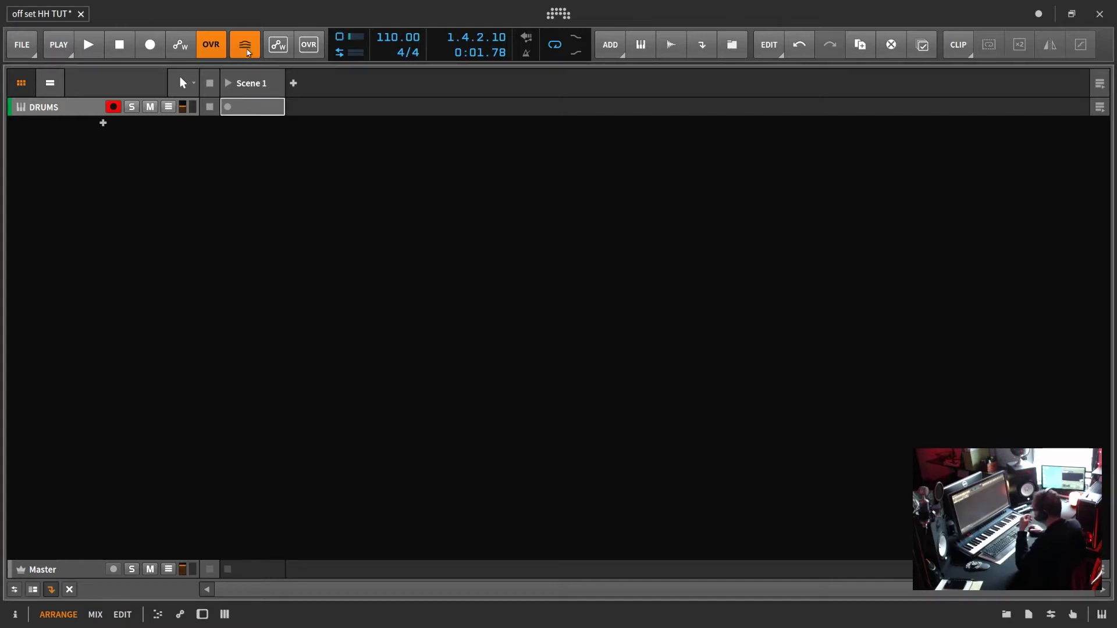
{"action": "left_click", "coordinate": [248, 51]}
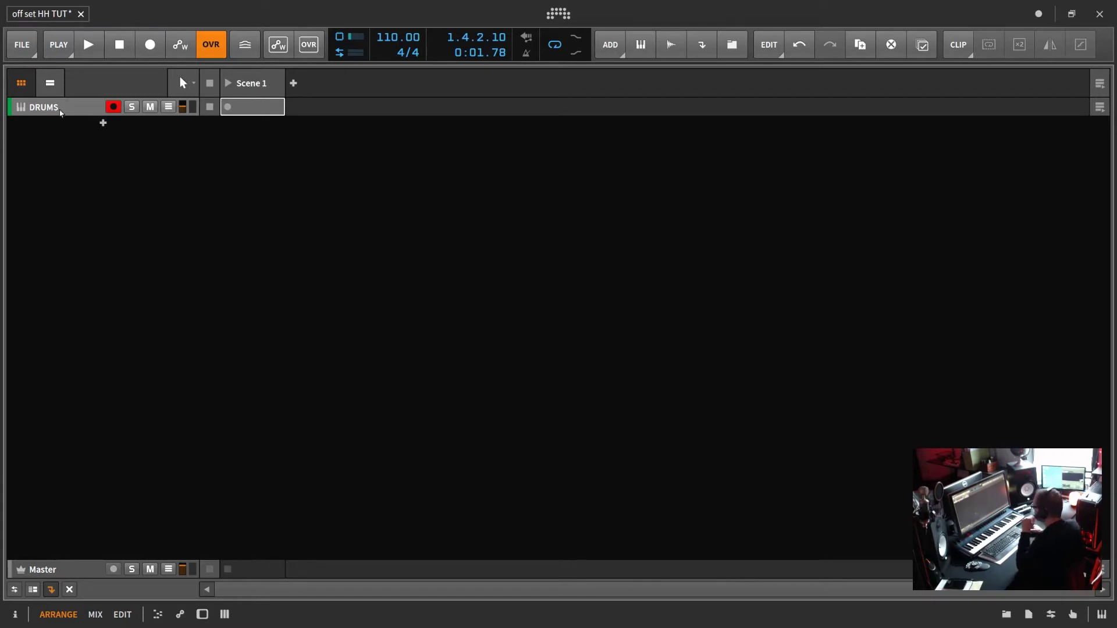
{"action": "double_click", "coordinate": [270, 111]}
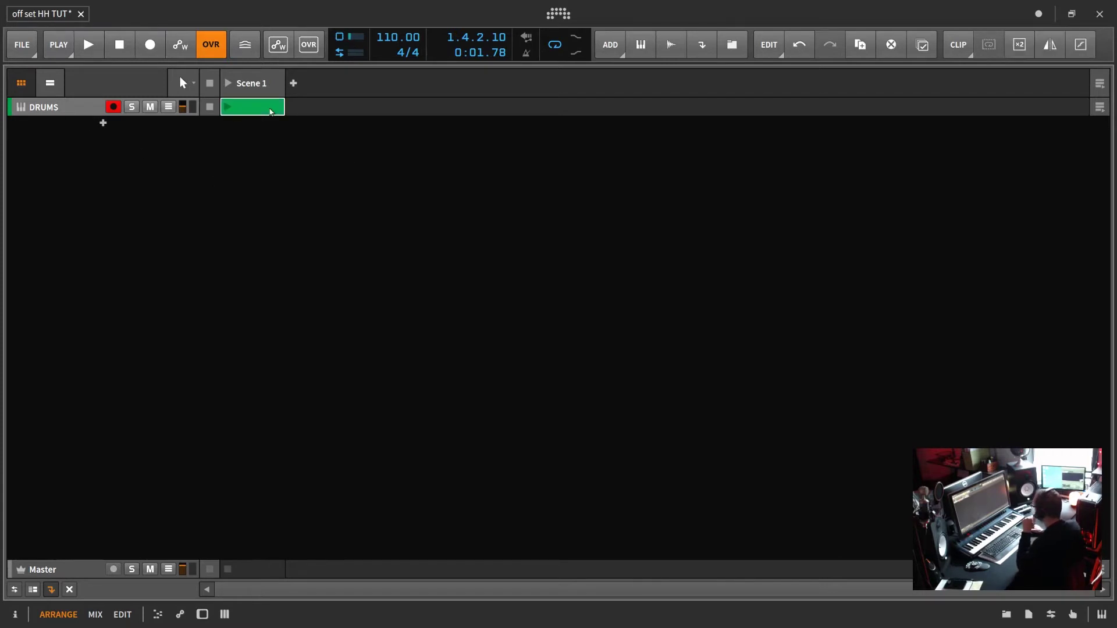
{"action": "double_click", "coordinate": [271, 111]}
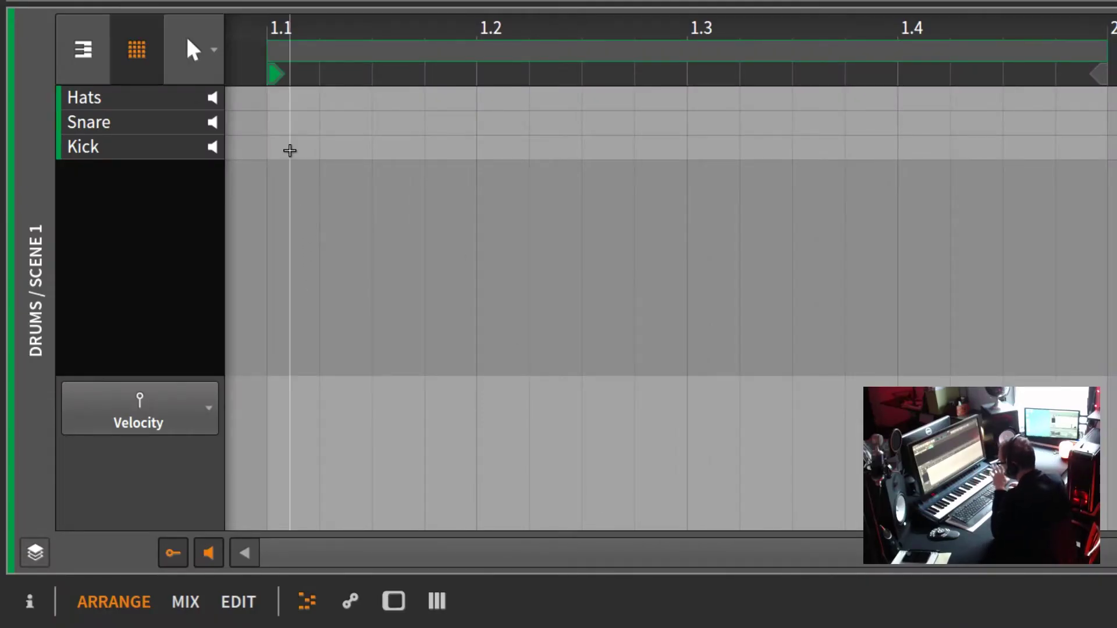
{"action": "left_click", "coordinate": [208, 554]}
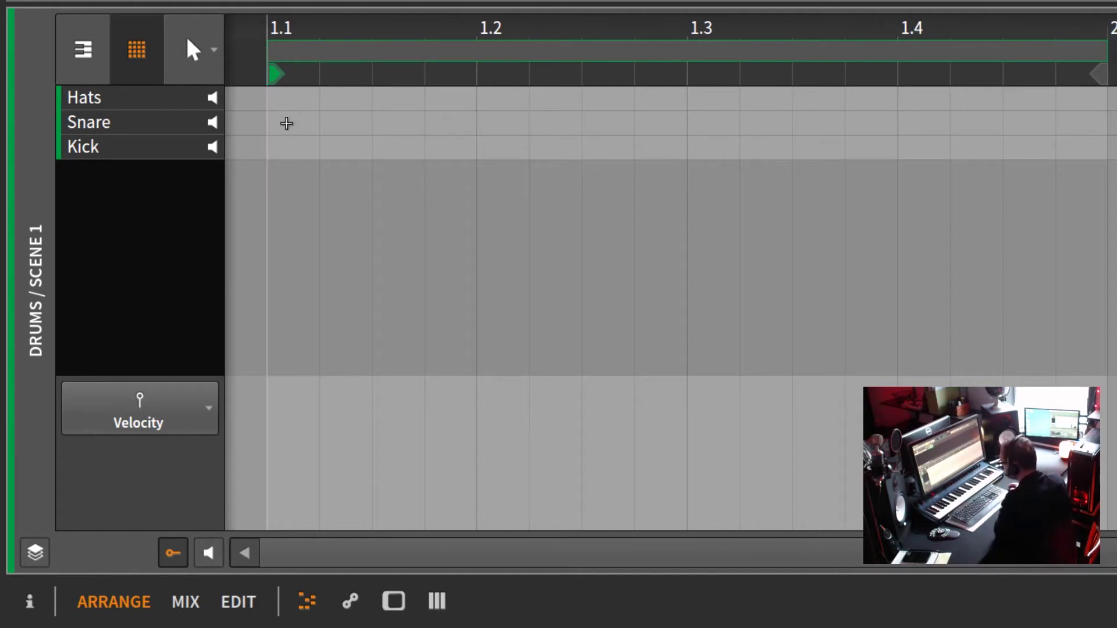
Add Kick notes on beats 1.1, 1.2, 1.3 and 1.4, and Snare notes on beats 1.2 and 1.4.
{"action": "double_click", "coordinate": [294, 146]}
{"action": "double_click", "coordinate": [501, 151]}
{"action": "double_click", "coordinate": [713, 149]}
{"action": "double_click", "coordinate": [928, 149]}
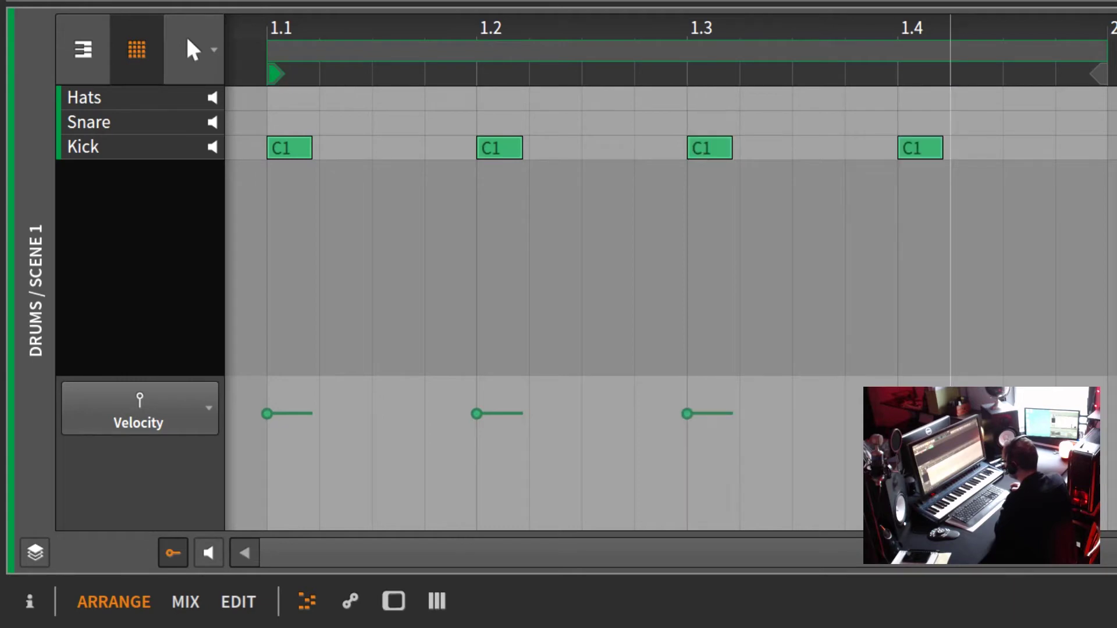
{"action": "double_click", "coordinate": [499, 123]}
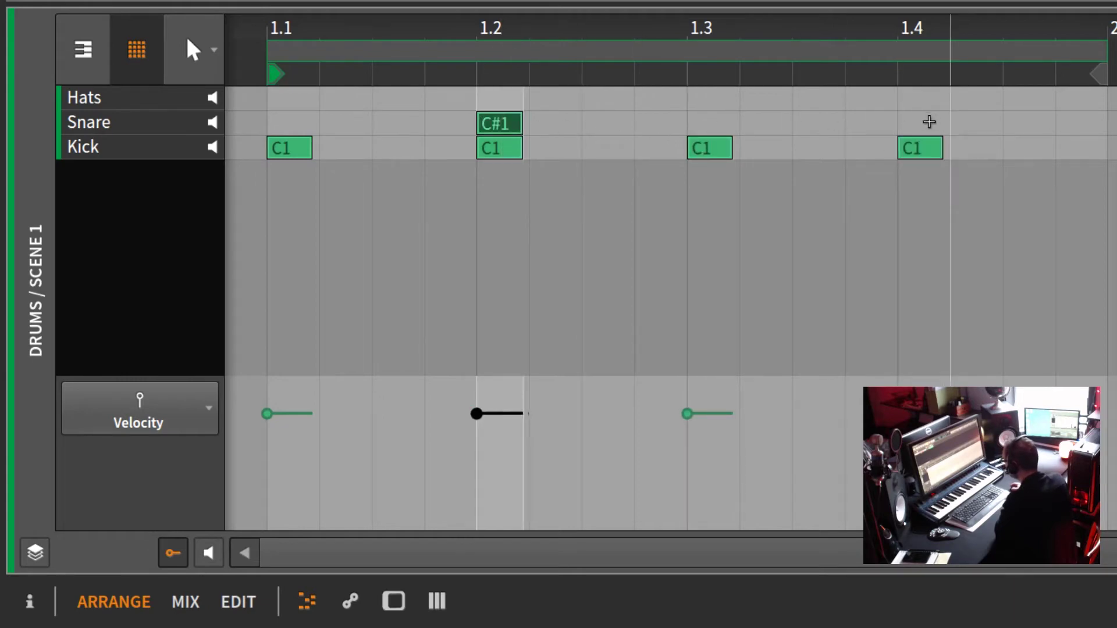
{"action": "double_click", "coordinate": [930, 121]}
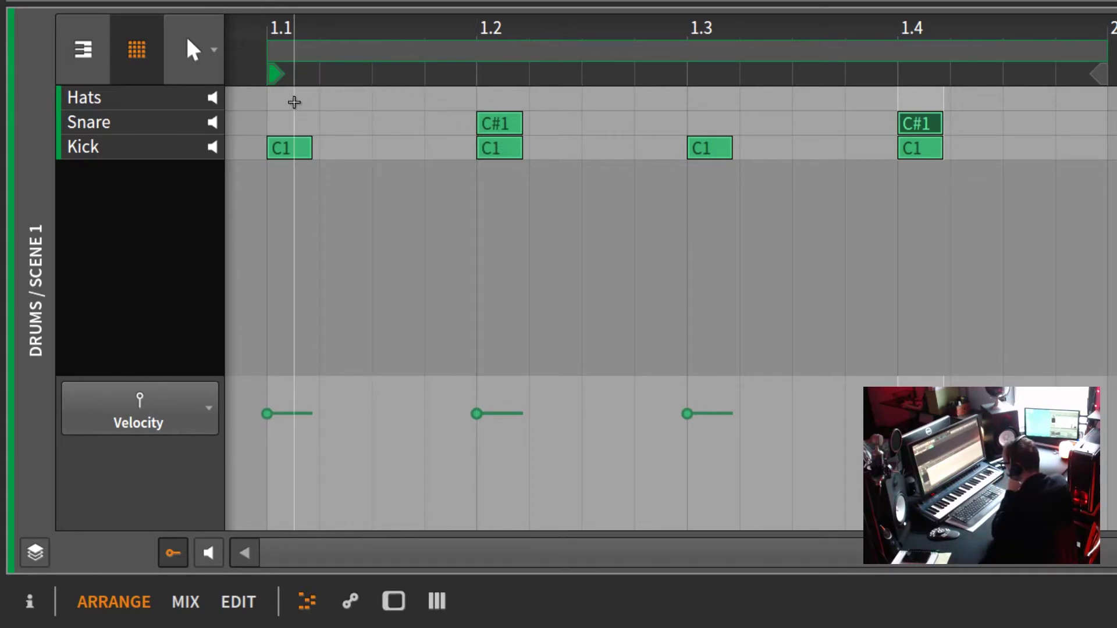
Add eight Hats notes, one on every eighth note of the bar, and play the loop to check the pattern.
{"action": "double_click", "coordinate": [294, 103]}
{"action": "double_click", "coordinate": [399, 103]}
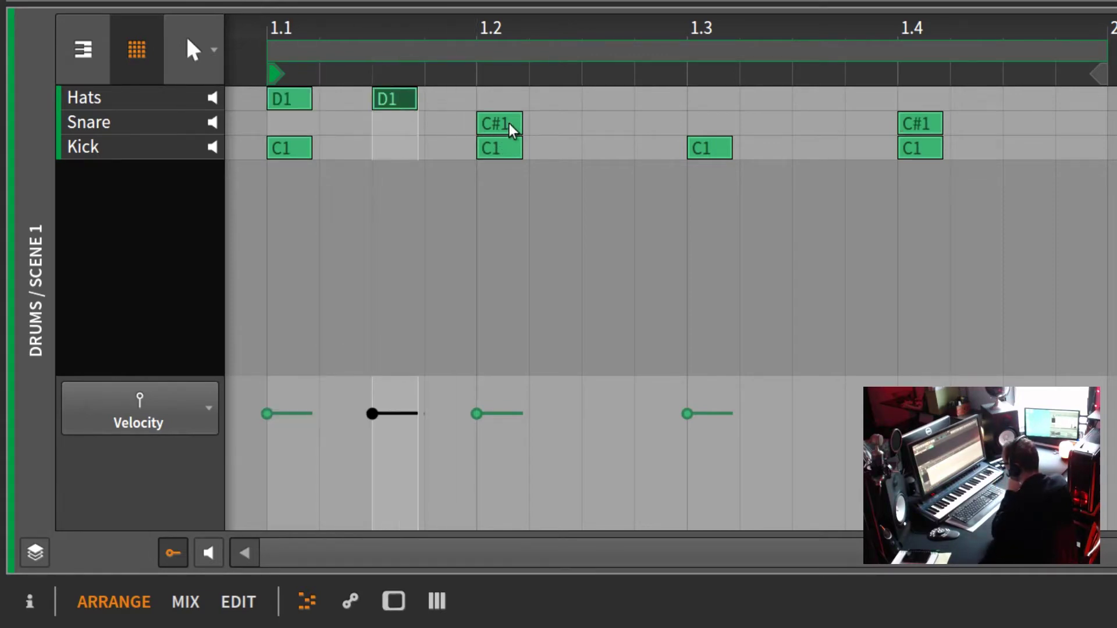
{"action": "double_click", "coordinate": [499, 100]}
{"action": "double_click", "coordinate": [605, 100]}
{"action": "double_click", "coordinate": [710, 100]}
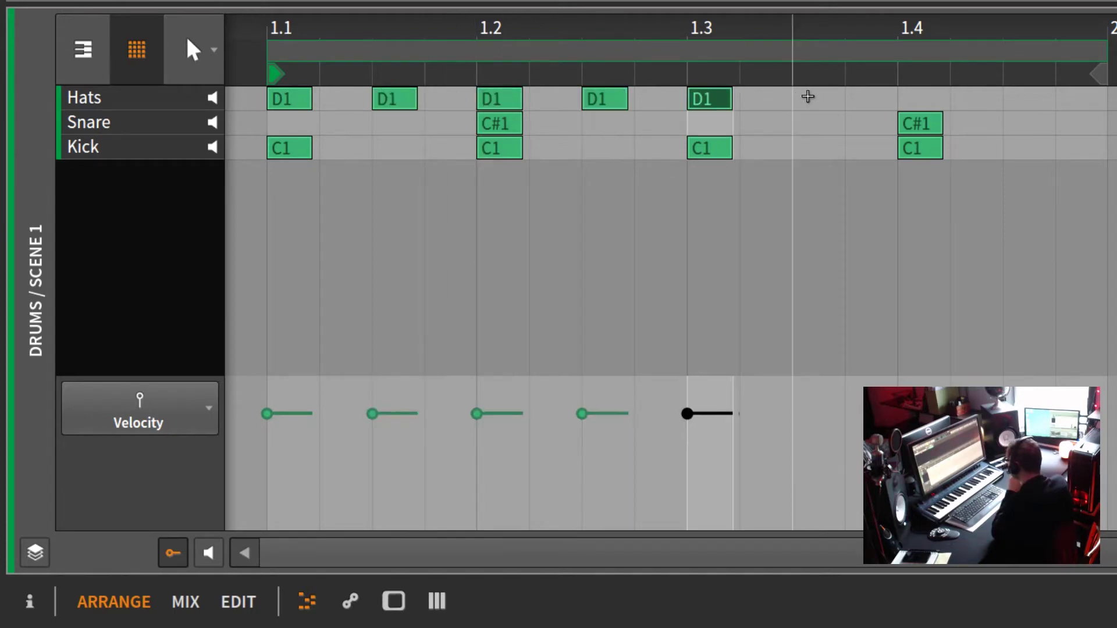
{"action": "double_click", "coordinate": [815, 99]}
{"action": "double_click", "coordinate": [922, 99]}
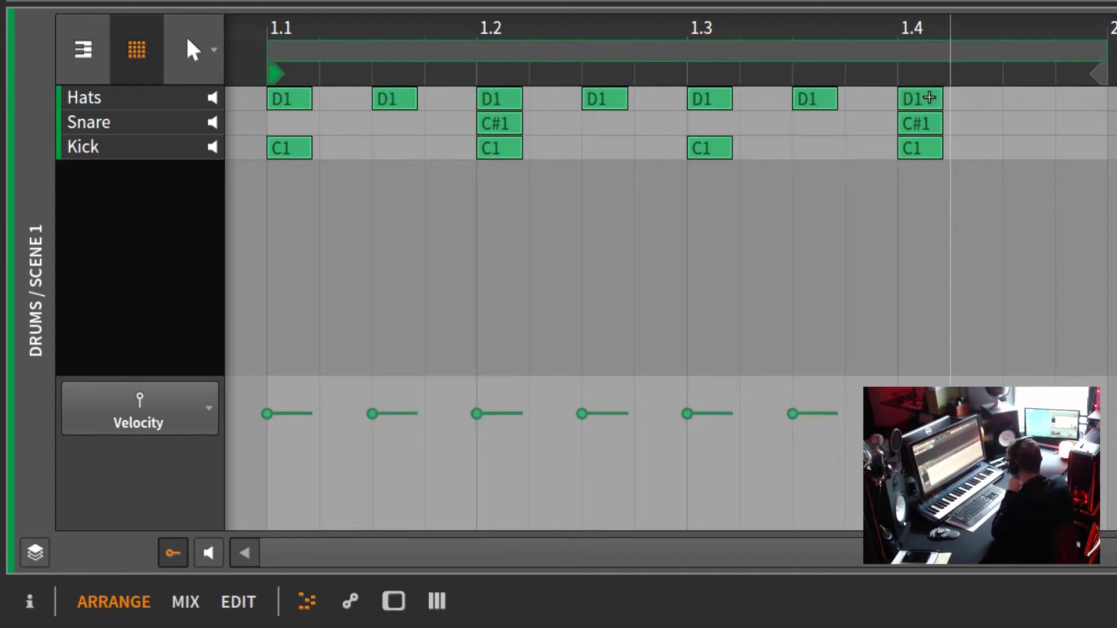
{"action": "double_click", "coordinate": [1015, 102]}
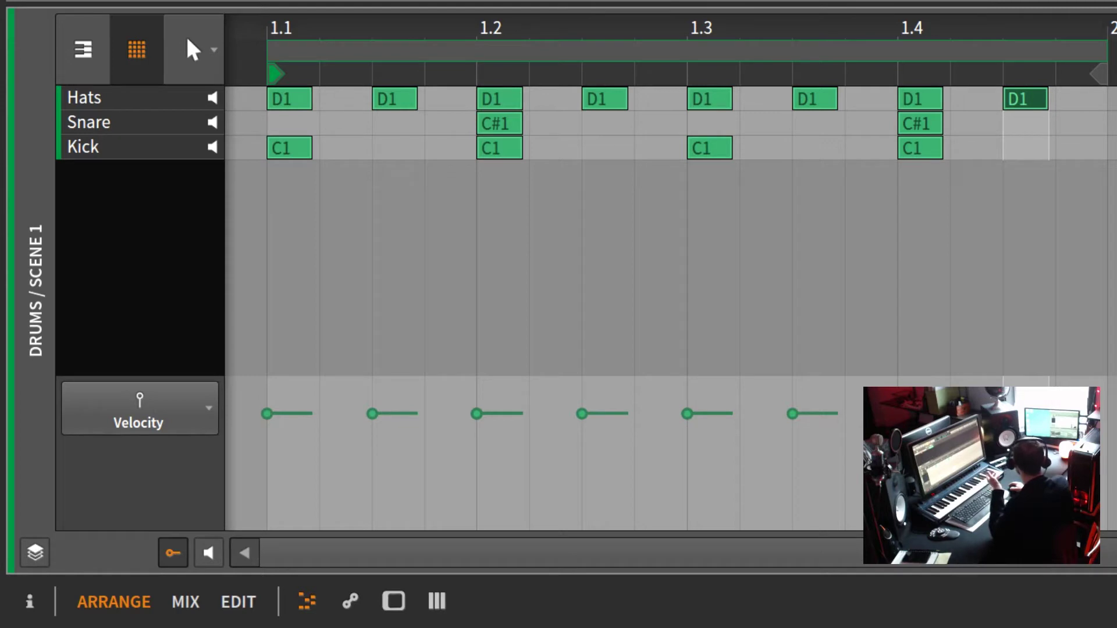
{"action": "key", "text": "space"}
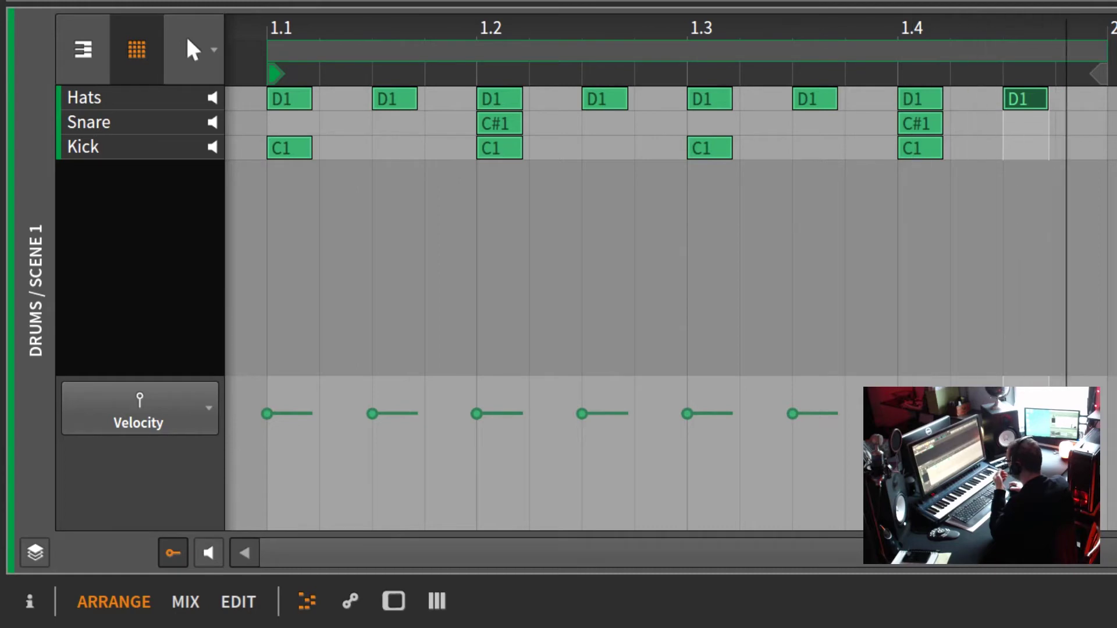
{"action": "key", "text": "space"}
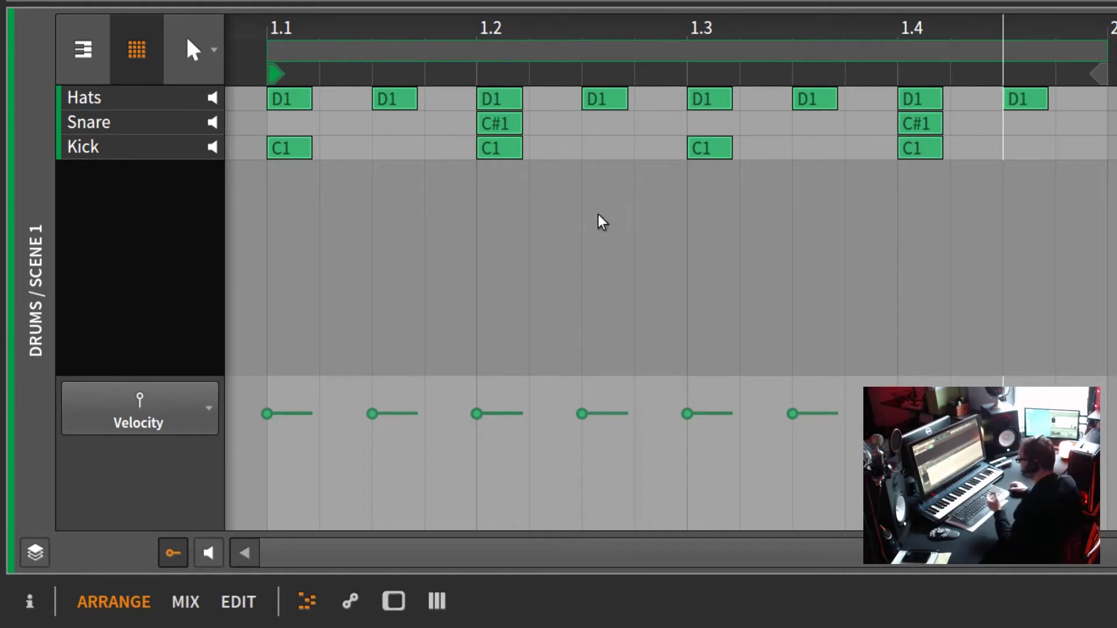
Select the four off-beat Hats notes, show their properties in the inspector, and play the loop.
{"action": "left_click", "coordinate": [402, 105]}
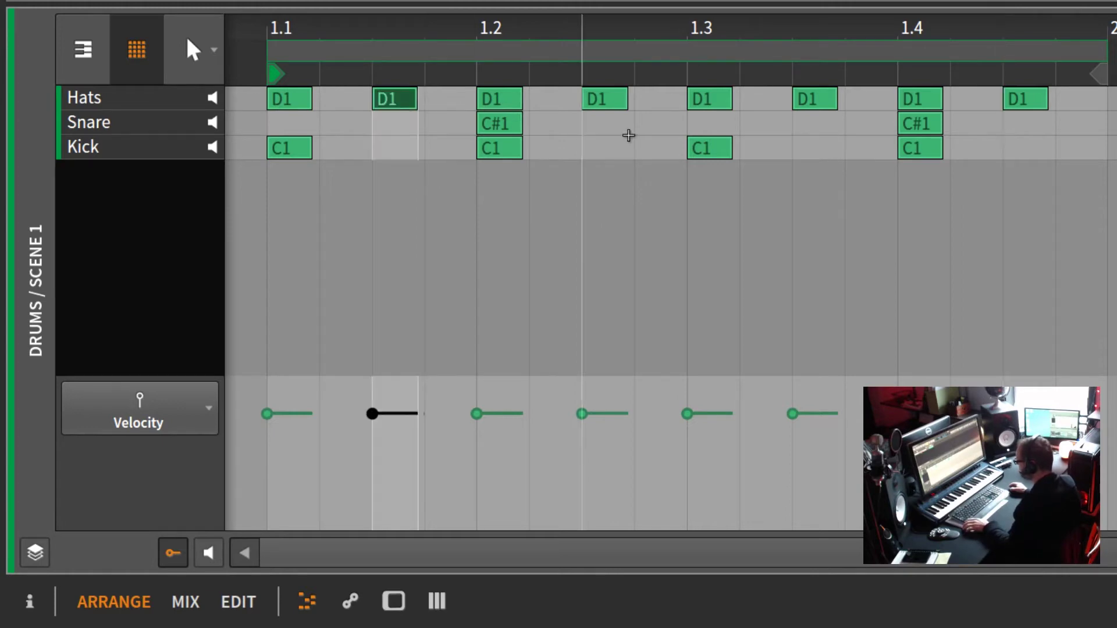
{"action": "left_click", "coordinate": [616, 103], "text": "shift"}
{"action": "left_click", "coordinate": [825, 104], "text": "shift"}
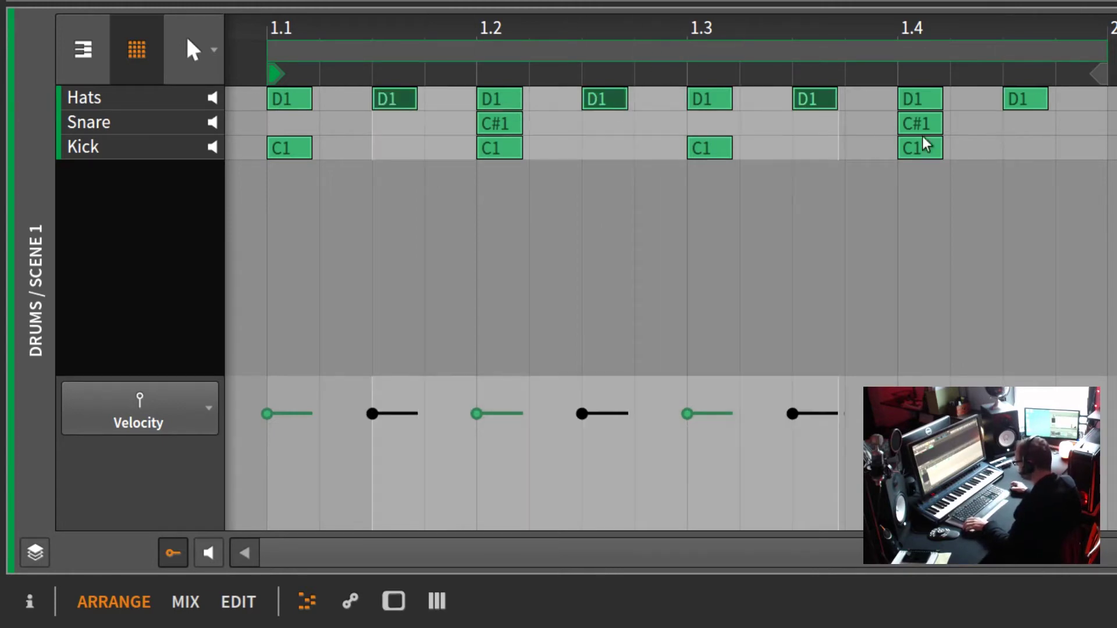
{"action": "left_click", "coordinate": [1025, 109], "text": "shift"}
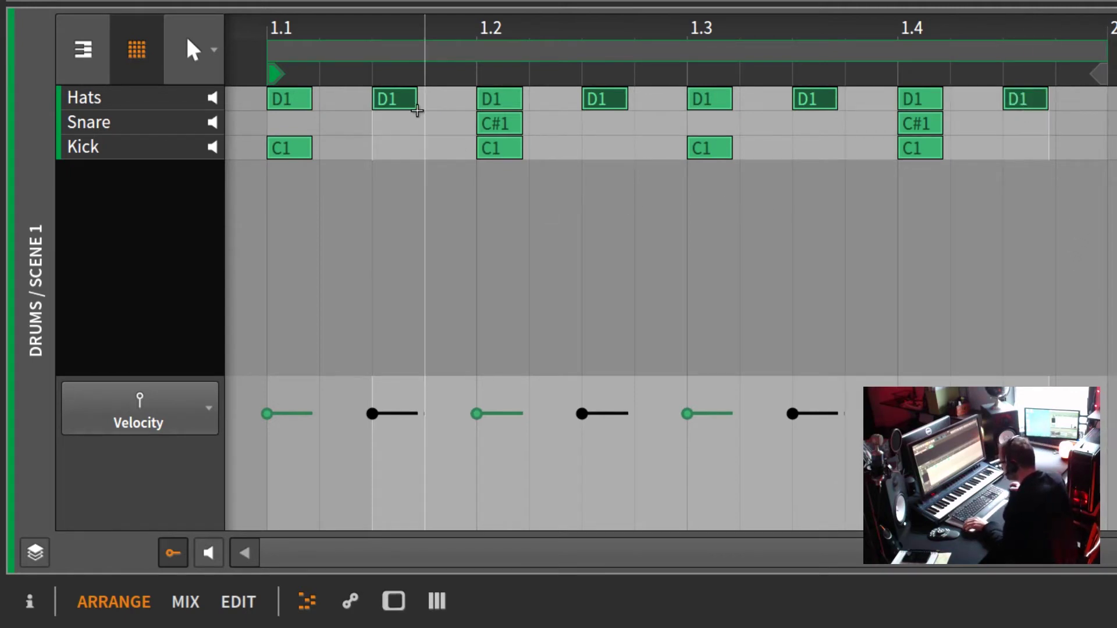
{"action": "left_click", "coordinate": [30, 605]}
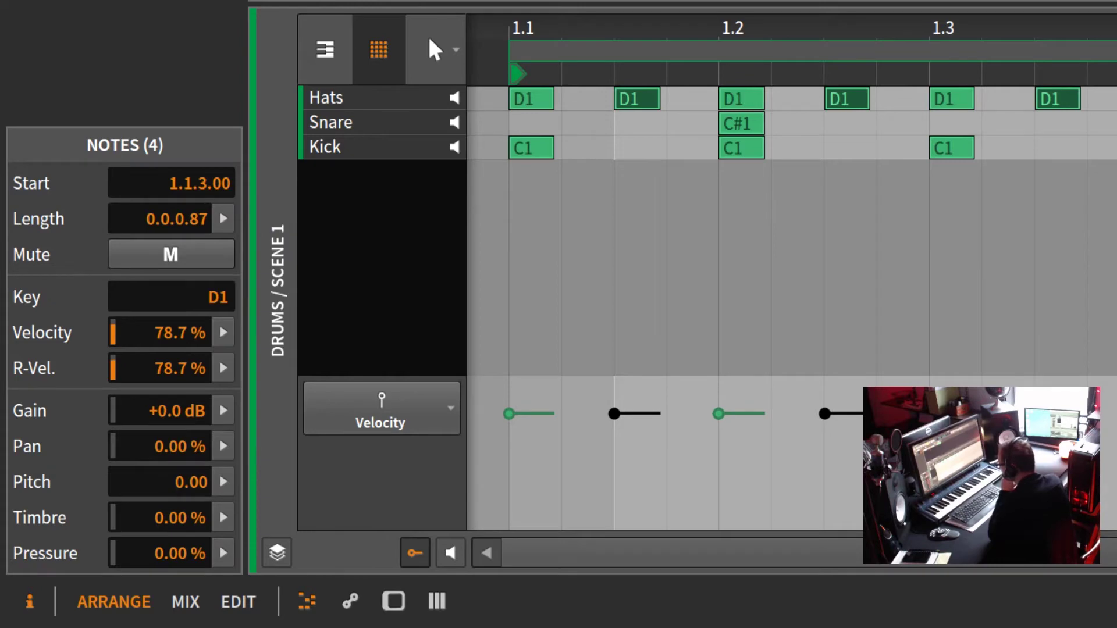
{"action": "key", "text": "space"}
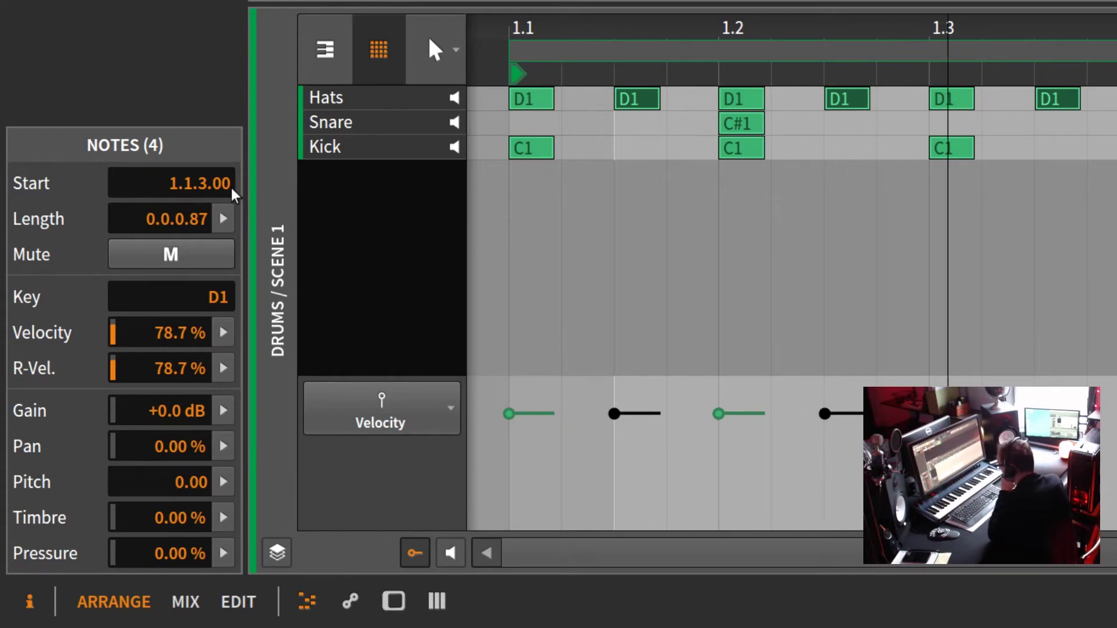
Try shifting the start of the selected off-beat hats to 1.1.3.50, back to 1.1.3.00, and earlier to 1.1.2.50, with the loop playing.
{"action": "left_click_drag", "start_coordinate": [229, 195], "coordinate": [229, 165]}
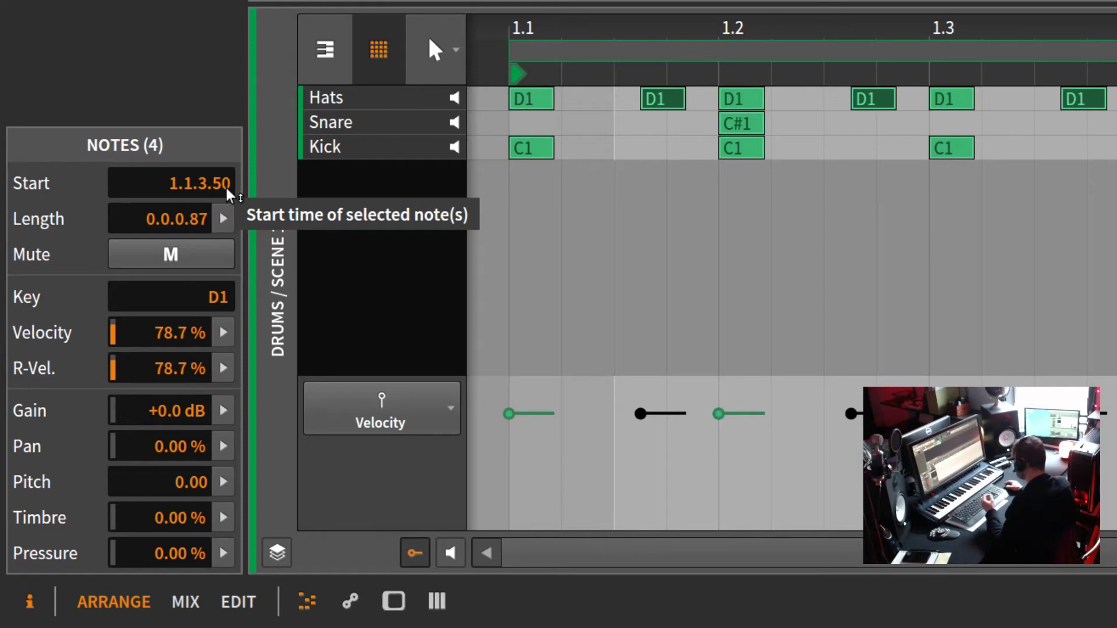
{"action": "left_click_drag", "start_coordinate": [229, 193], "coordinate": [229, 234]}
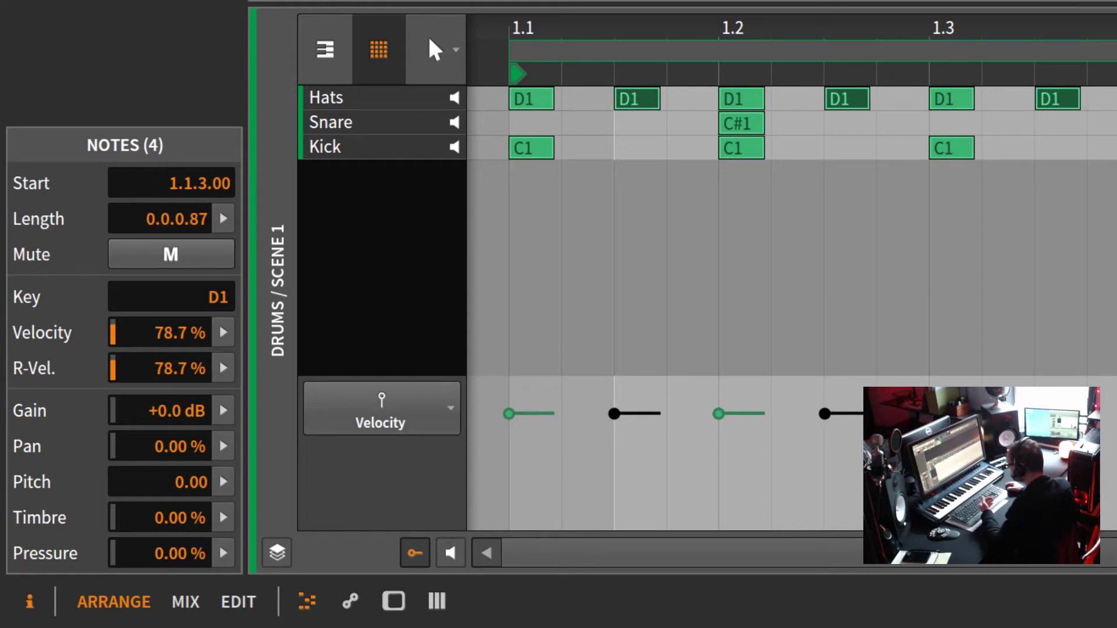
{"action": "key", "text": "space"}
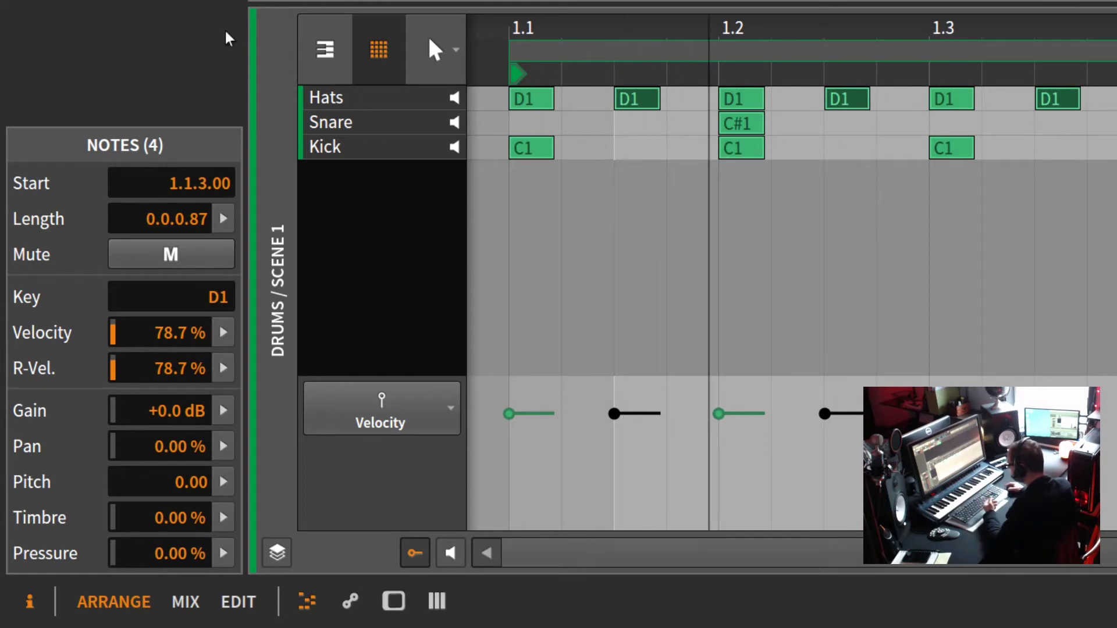
{"action": "left_click_drag", "start_coordinate": [233, 190], "coordinate": [233, 220]}
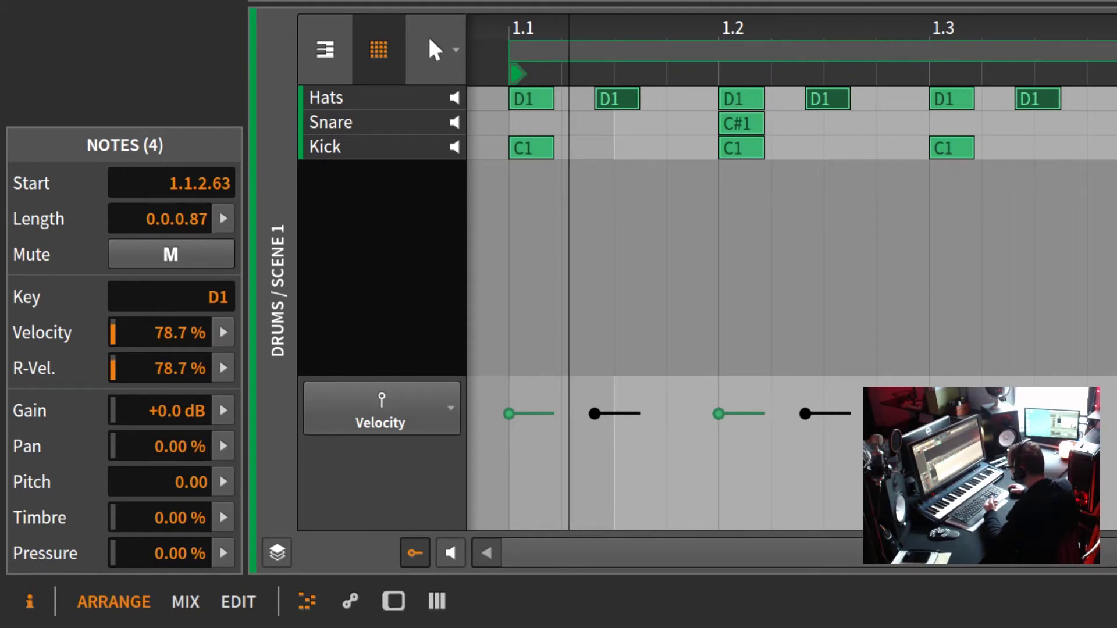
{"action": "mouse_move", "coordinate": [233, 220]}
{"action": "left_mouse_down"}
{"action": "mouse_move", "coordinate": [232, 263]}
{"action": "mouse_move", "coordinate": [233, 236]}
{"action": "left_mouse_up"}
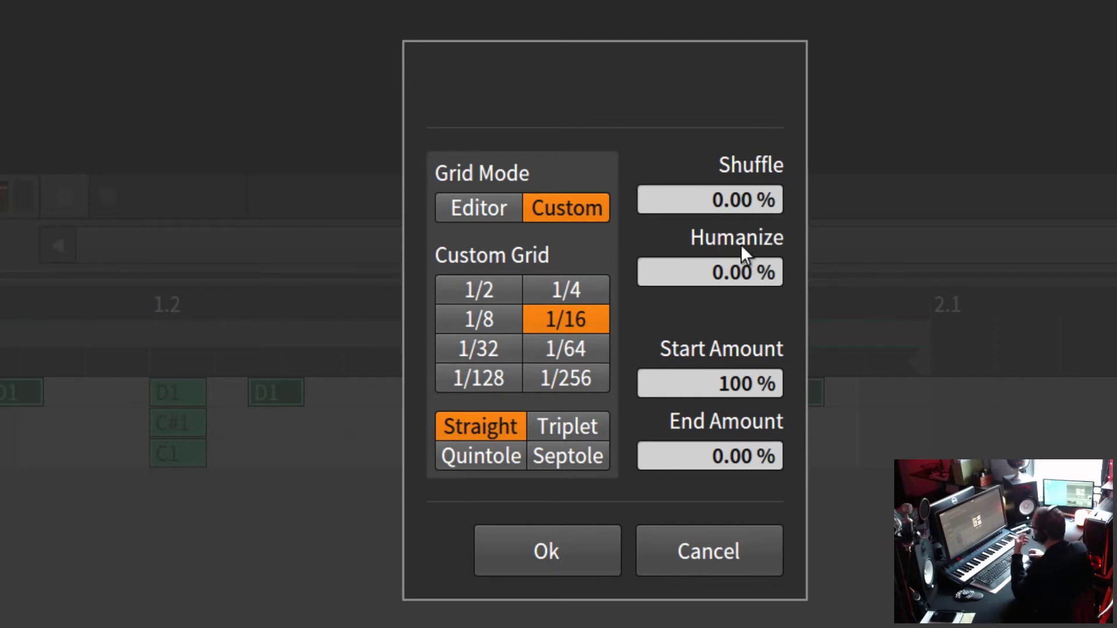
Try adjusting the Shuffle amount in the quantize settings and cancel without applying it.
{"action": "mouse_move", "coordinate": [749, 205]}
{"action": "left_mouse_down"}
{"action": "mouse_move", "coordinate": [749, 134]}
{"action": "mouse_move", "coordinate": [751, 193]}
{"action": "left_mouse_up"}
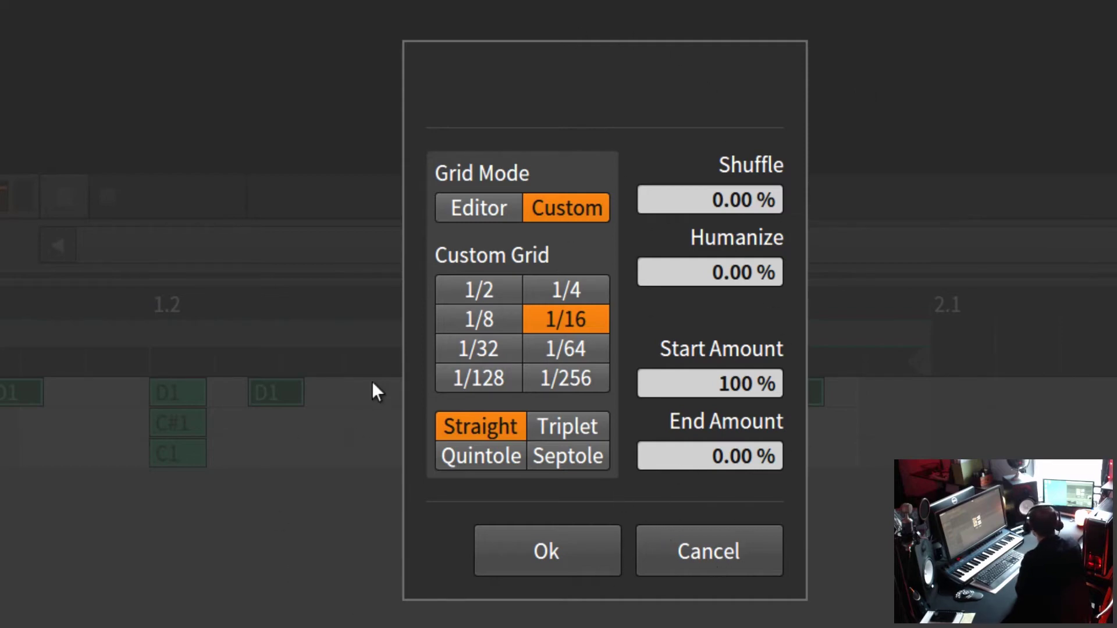
{"action": "left_click", "coordinate": [666, 557]}
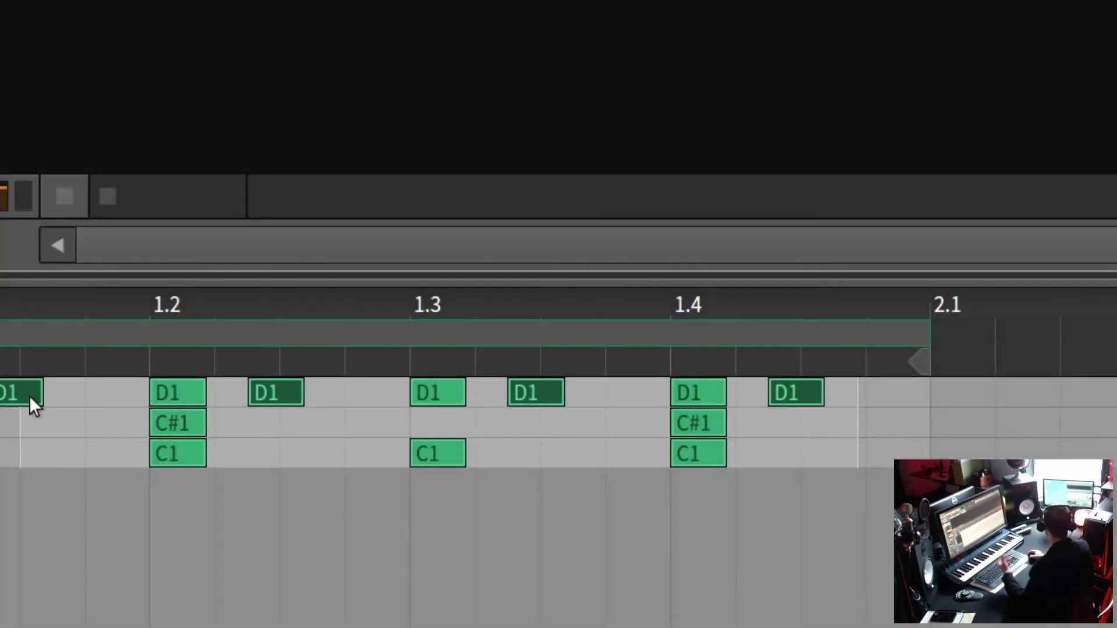
{"action": "key", "text": "space"}
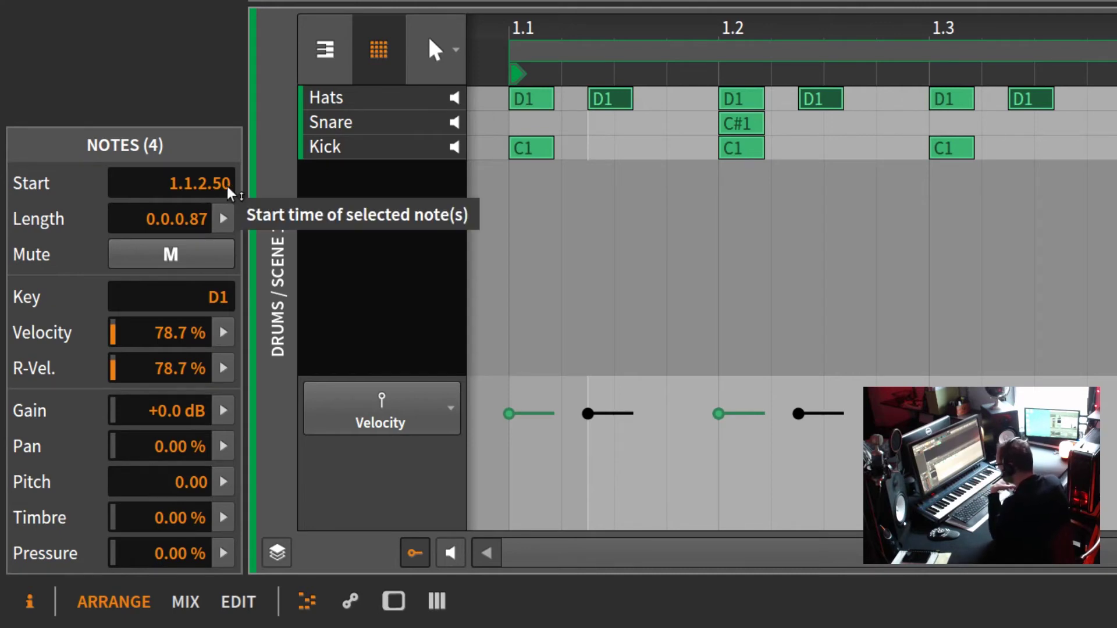
Try delaying the start of the selected off-beat hats to 1.1.3.15 and 1.1.3.46, and return it to 1.1.3.00.
{"action": "left_click_drag", "start_coordinate": [222, 186], "coordinate": [222, 156]}
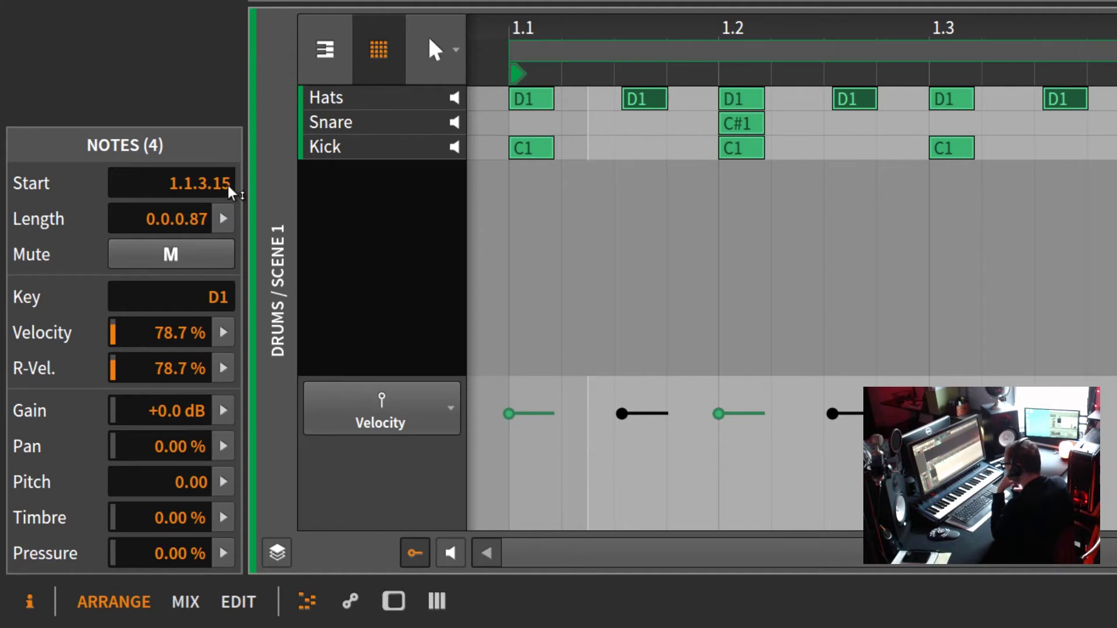
{"action": "left_click_drag", "start_coordinate": [228, 185], "coordinate": [228, 171]}
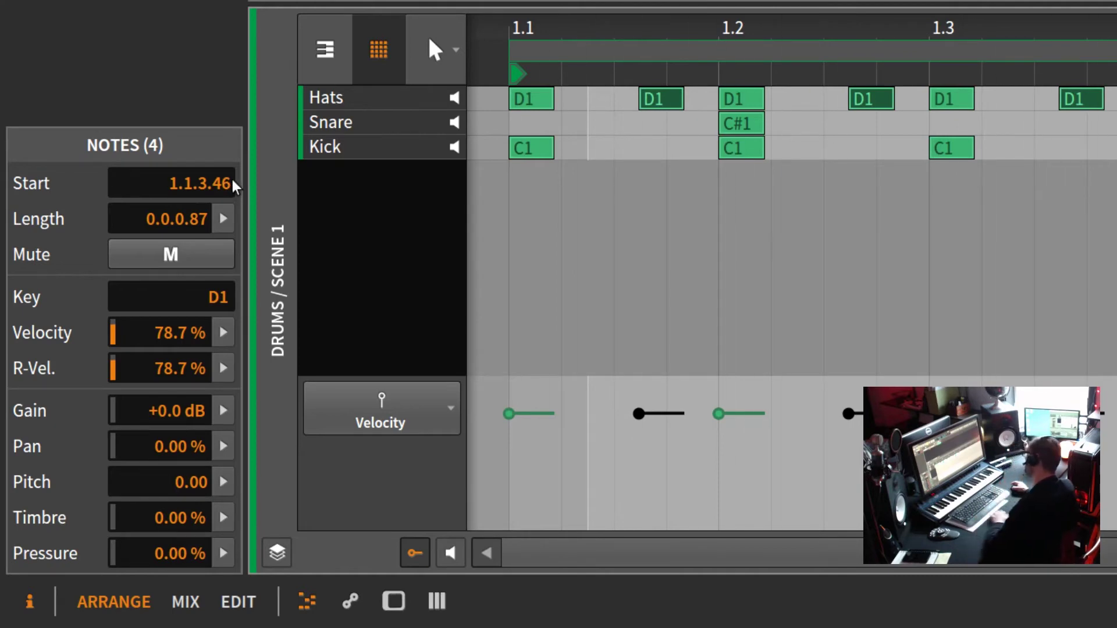
{"action": "key", "text": "ctrl+z"}
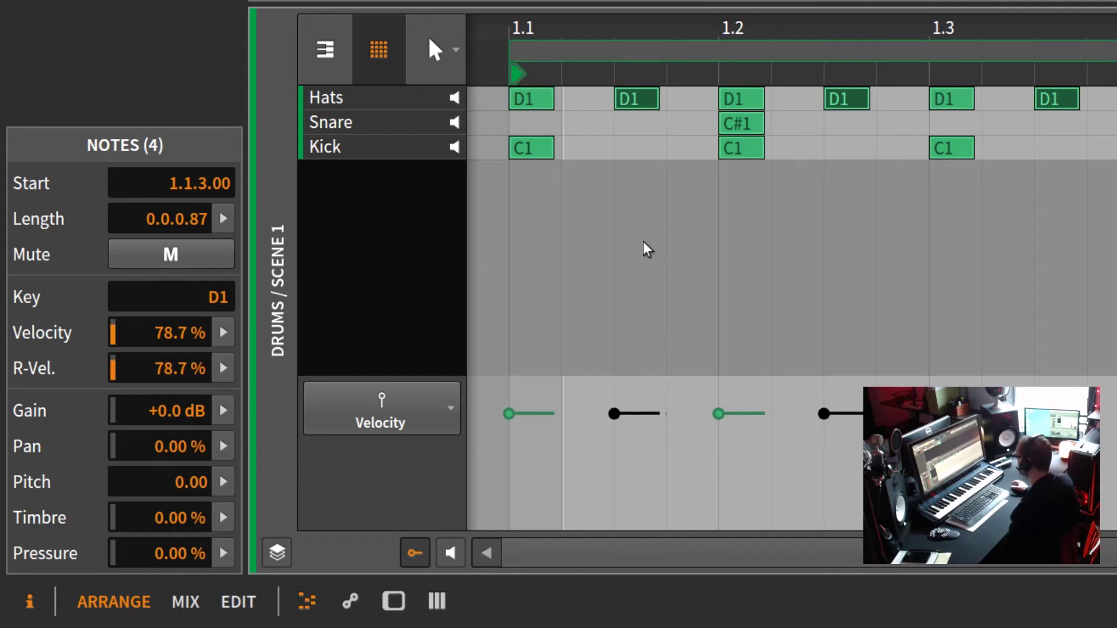
Select in turn all Hats notes, all Snare notes, the Hats notes on beats 1.1 to 1.3, and finally all Kick notes.
{"action": "left_click", "coordinate": [400, 97]}
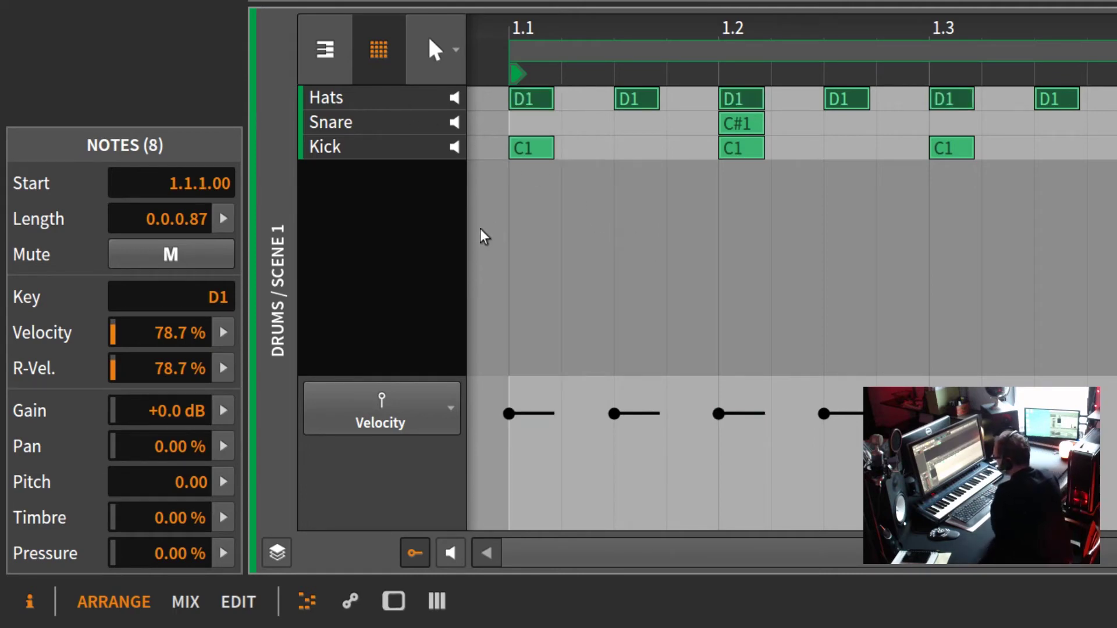
{"action": "key", "text": "Right"}
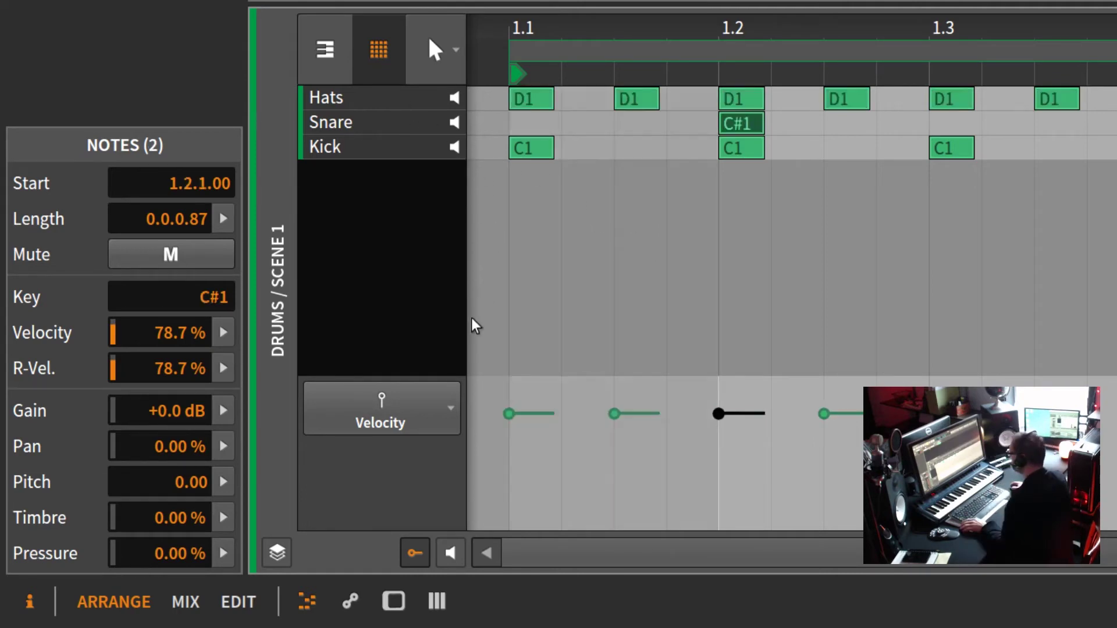
{"action": "left_click", "coordinate": [530, 103]}
{"action": "left_click", "coordinate": [755, 105], "text": "shift"}
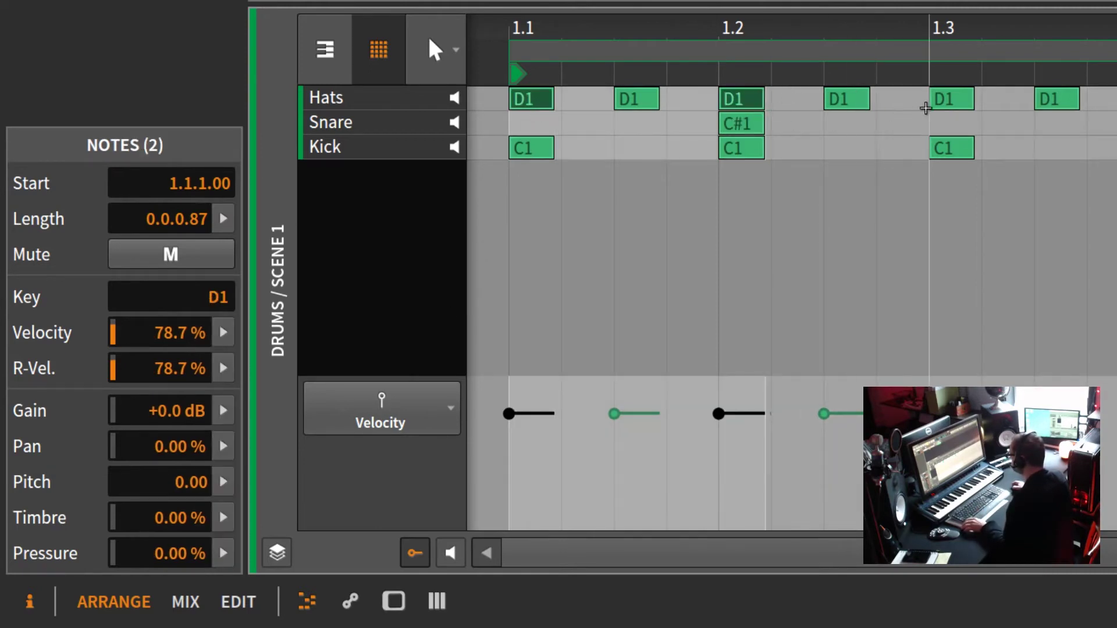
{"action": "left_click", "coordinate": [944, 103], "text": "shift"}
{"action": "left_click", "coordinate": [386, 200]}
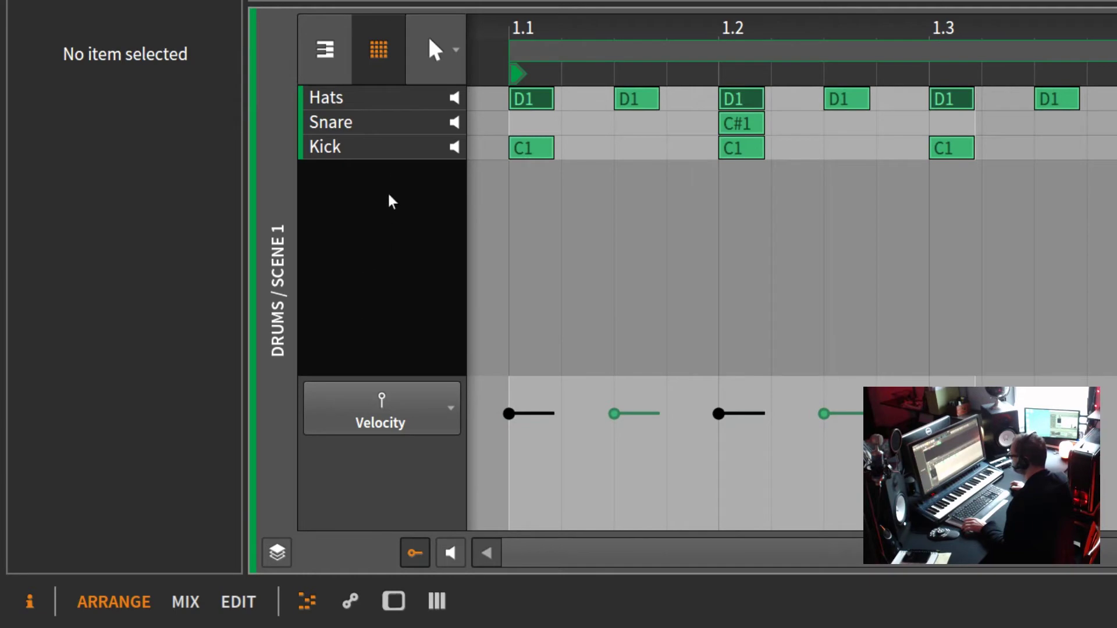
{"action": "left_click", "coordinate": [397, 148]}
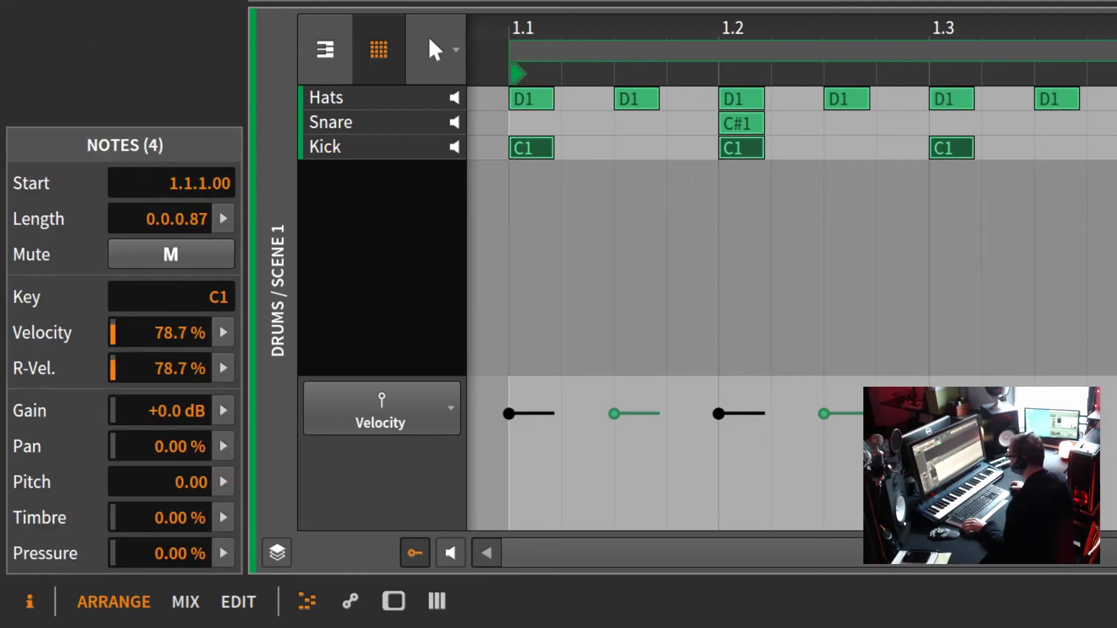
Duplicate the Hats pad onto the empty D#1 pad of the Drum Machine.
{"action": "key", "text": "d"}
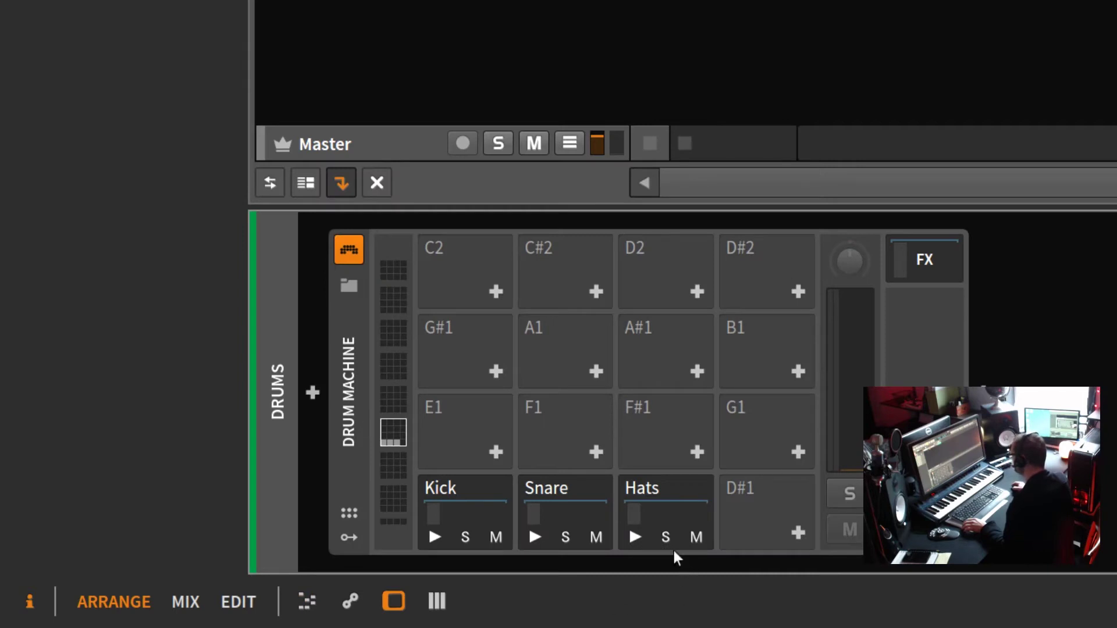
{"action": "left_click", "coordinate": [659, 489]}
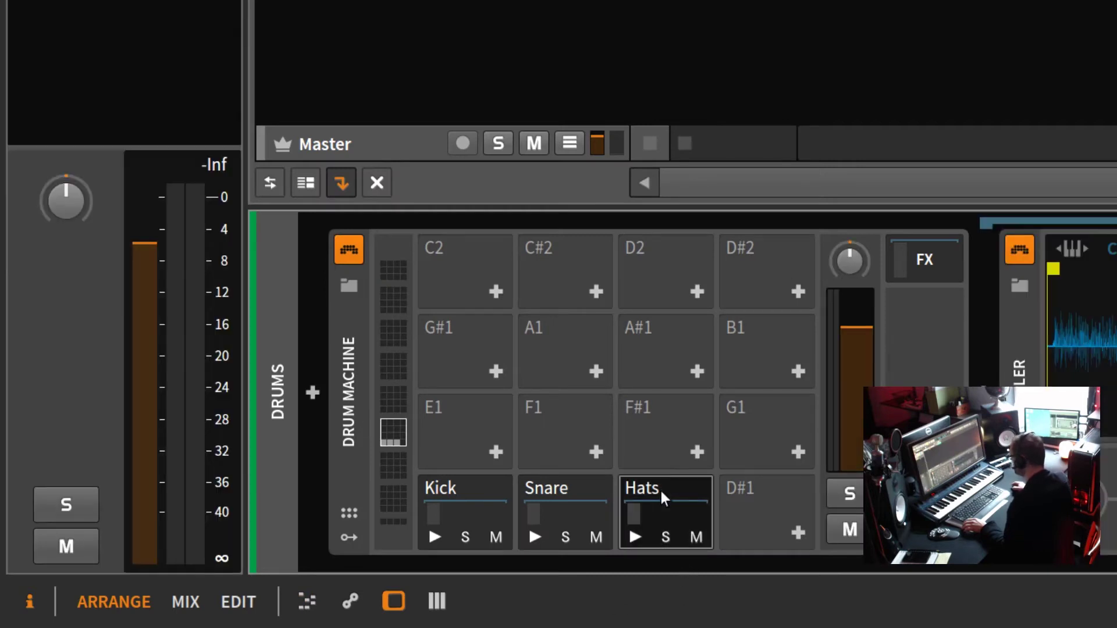
{"action": "left_click_drag", "start_coordinate": [660, 488], "coordinate": [797, 491]}
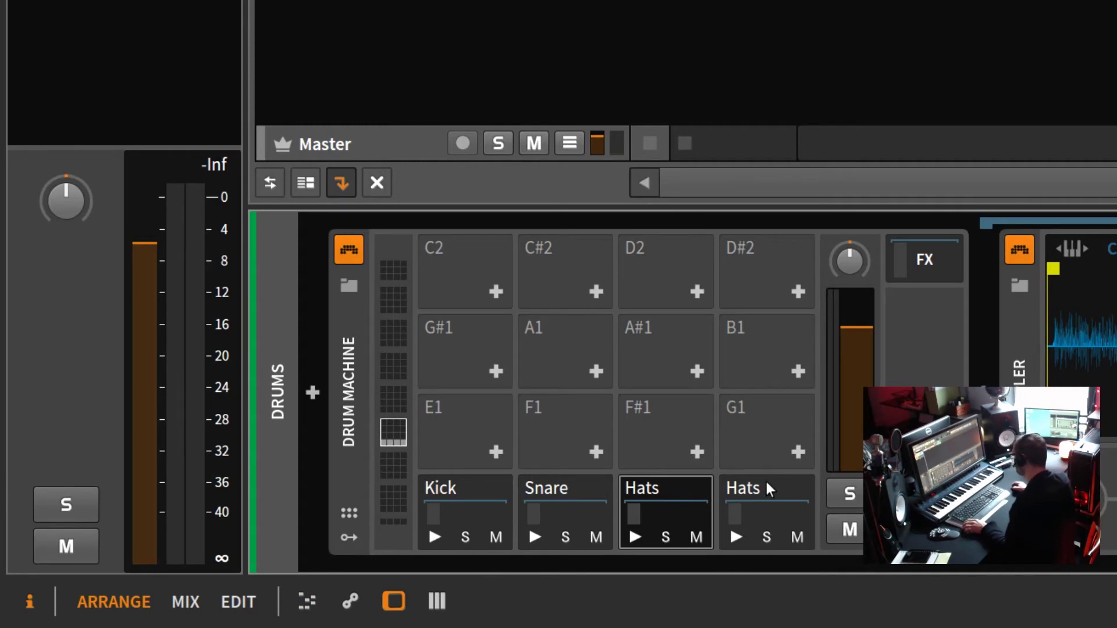
Copy all notes of the original D1 Hats lane to the D#1 Hats lane, offset to start at 1.1.2.00.
{"action": "key", "text": "e"}
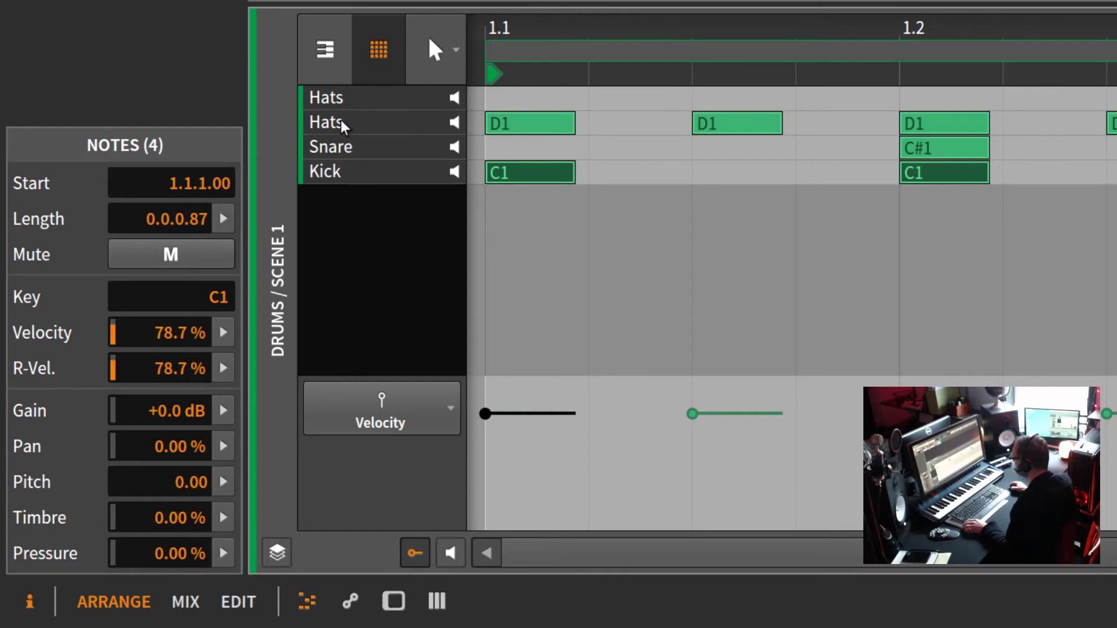
{"action": "left_click", "coordinate": [327, 120]}
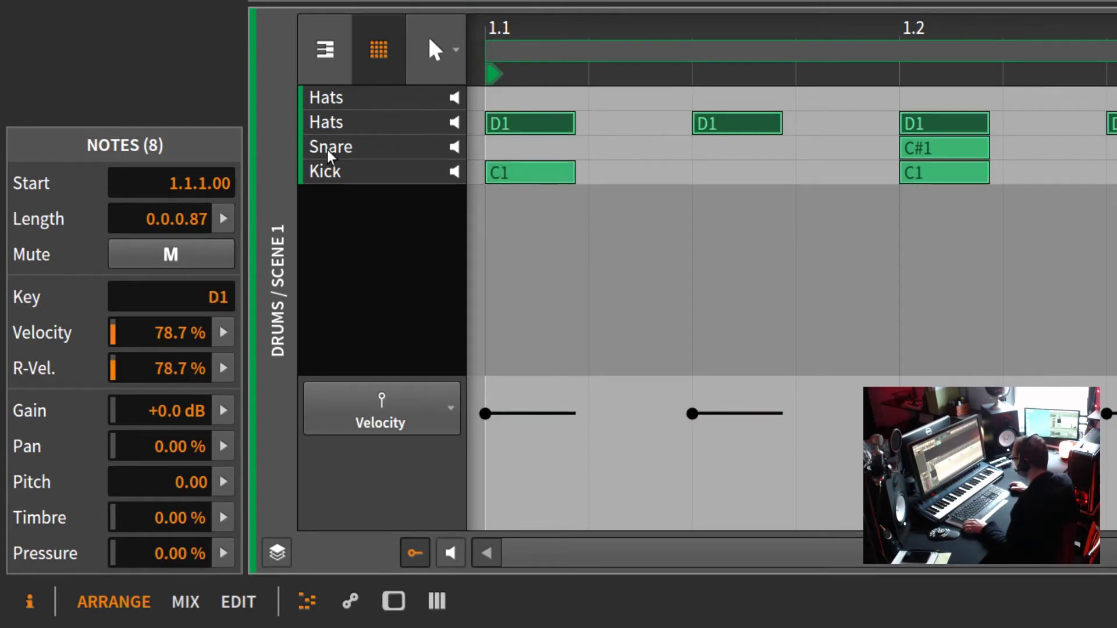
{"action": "left_click", "coordinate": [327, 149]}
{"action": "left_click", "coordinate": [325, 175]}
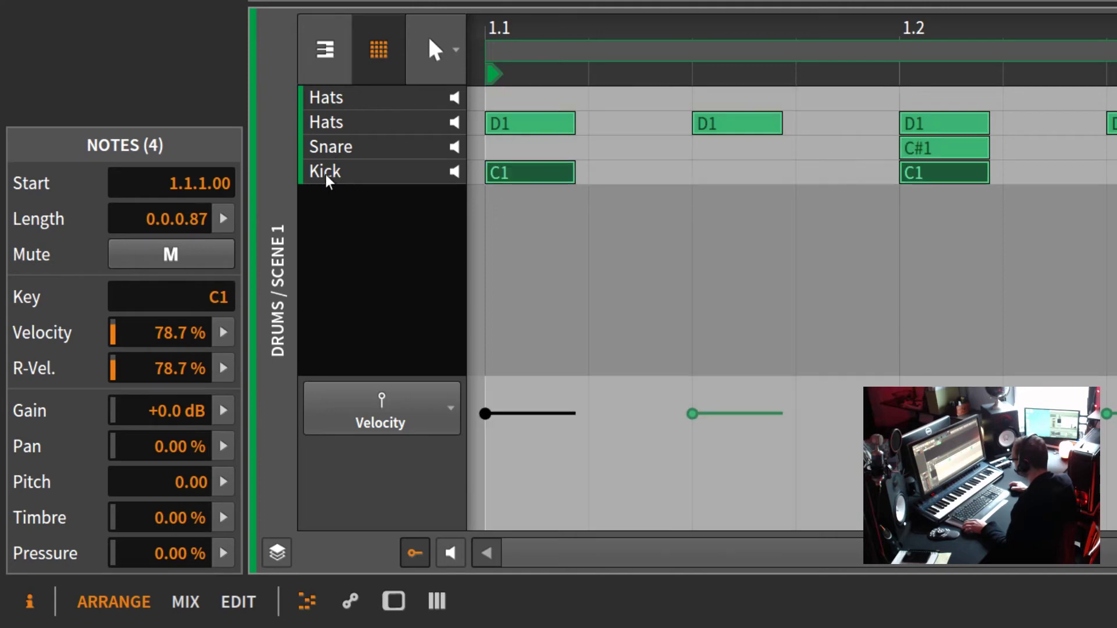
{"action": "left_click", "coordinate": [333, 148]}
{"action": "left_click", "coordinate": [332, 121]}
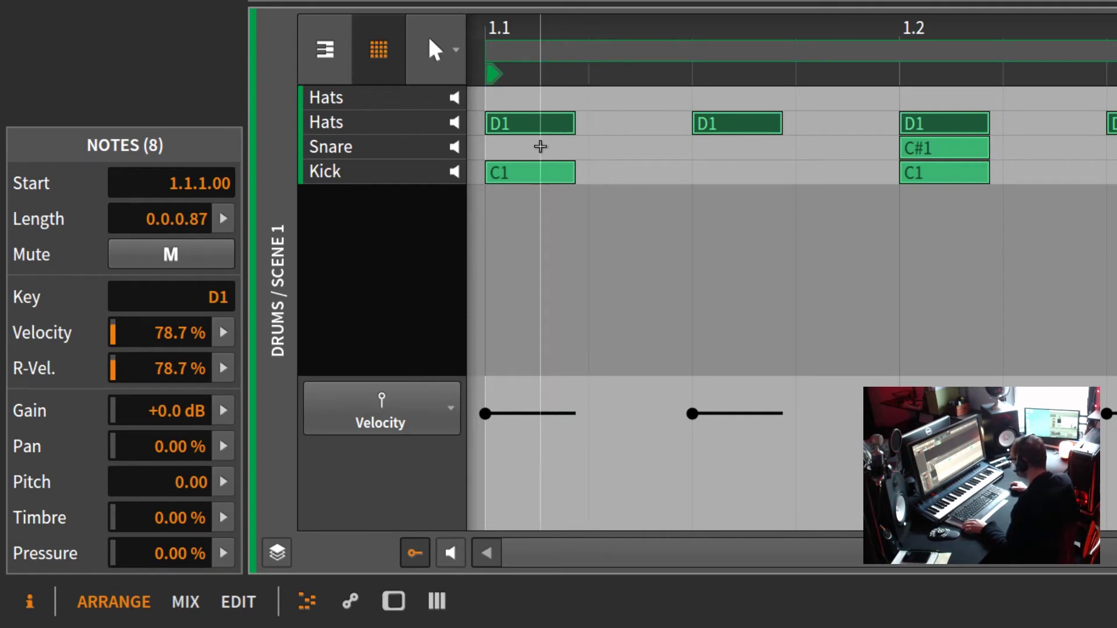
{"action": "left_click_drag", "start_coordinate": [533, 126], "coordinate": [641, 107]}
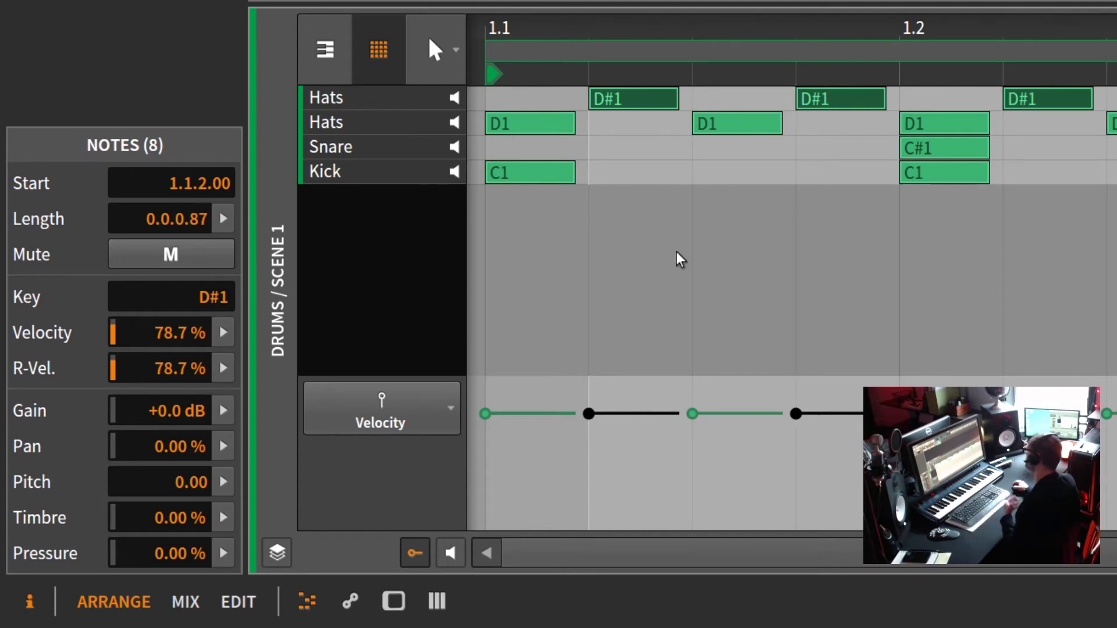
Select all D#1 Hats notes, try start positions 1.1.2.11 and 1.1.1.65, and set the start to 1.1.2.18.
{"action": "left_click", "coordinate": [411, 124]}
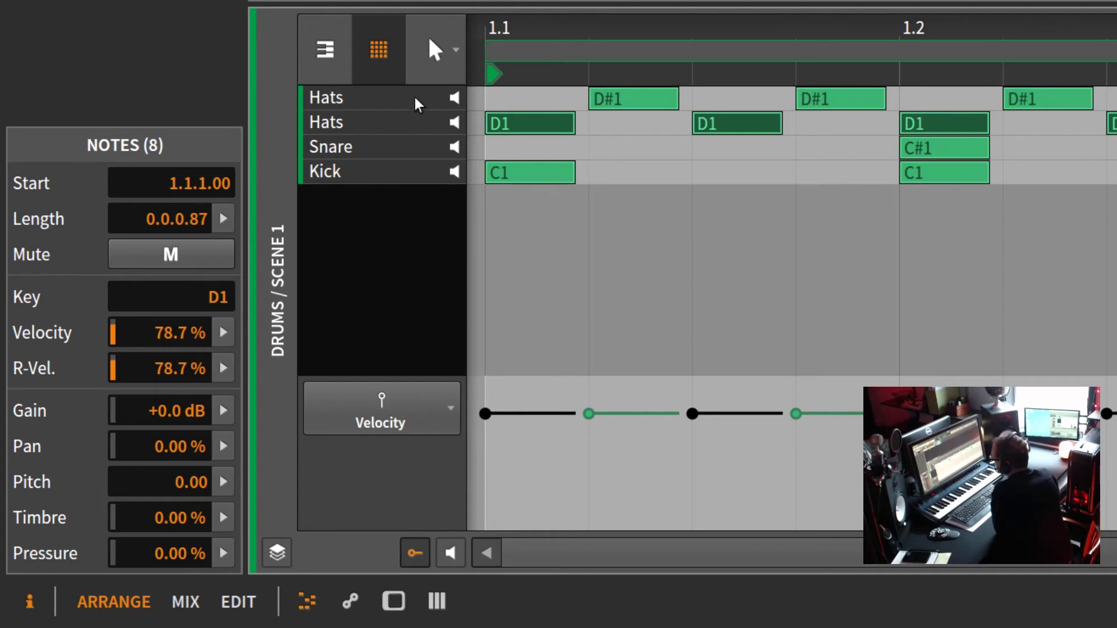
{"action": "left_click", "coordinate": [414, 99]}
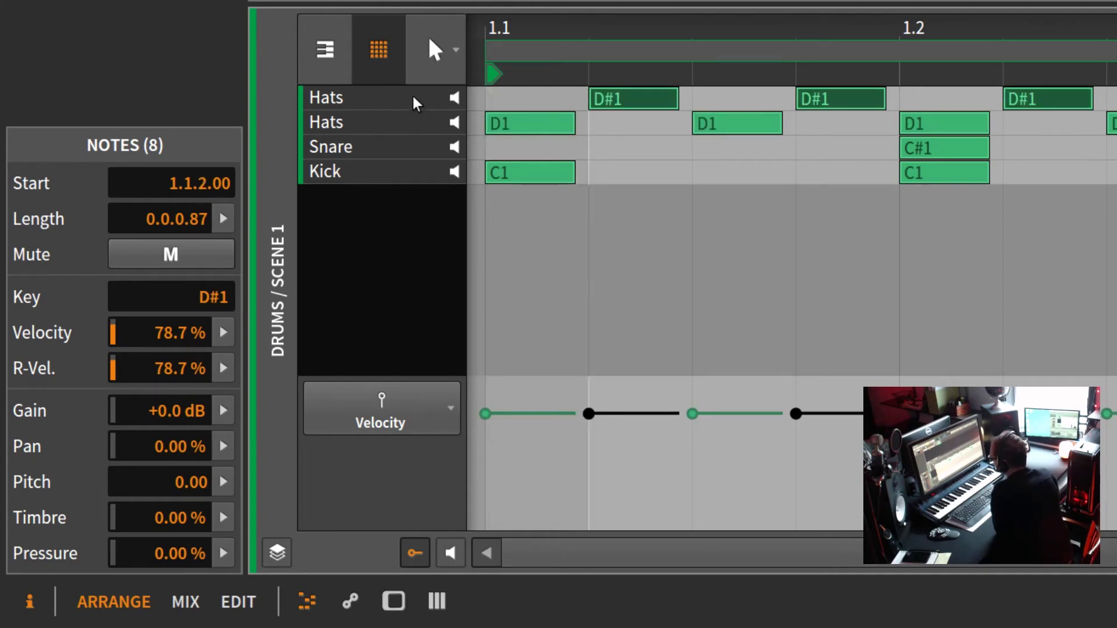
{"action": "left_click_drag", "start_coordinate": [227, 186], "coordinate": [227, 170]}
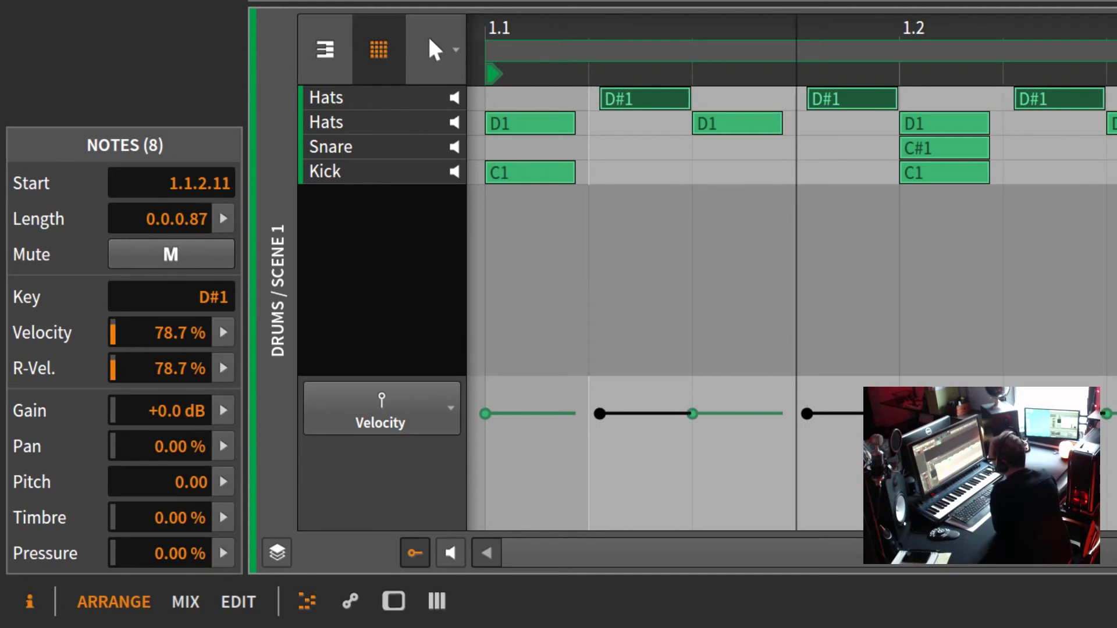
{"action": "mouse_move", "coordinate": [227, 189]}
{"action": "left_mouse_down"}
{"action": "mouse_move", "coordinate": [227, 152]}
{"action": "mouse_move", "coordinate": [227, 200]}
{"action": "left_mouse_up"}
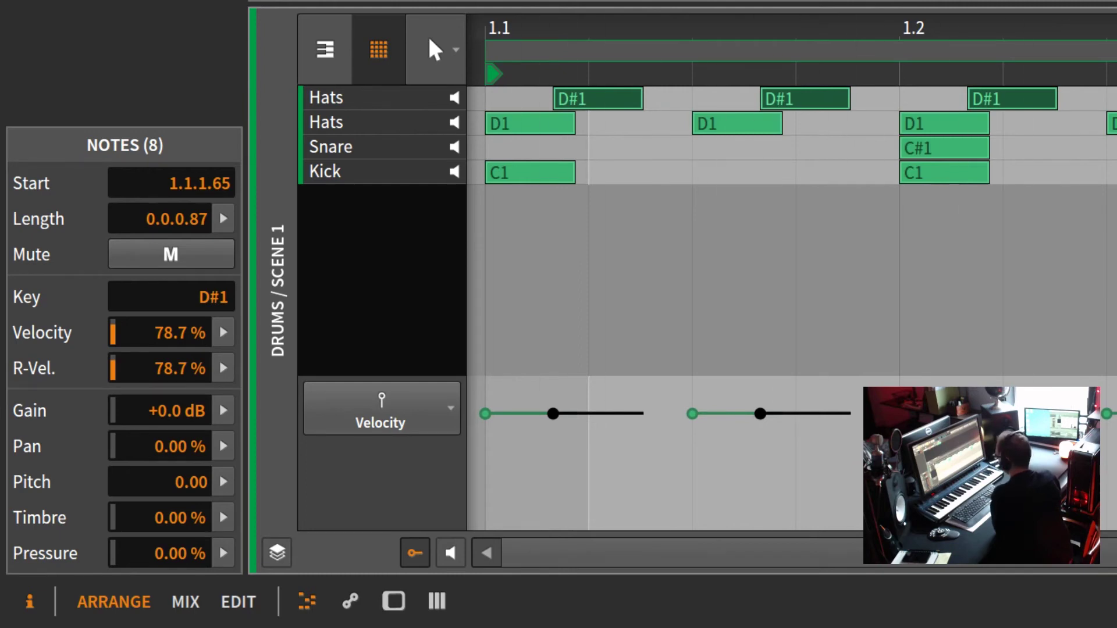
{"action": "left_click_drag", "start_coordinate": [227, 200], "coordinate": [228, 187]}
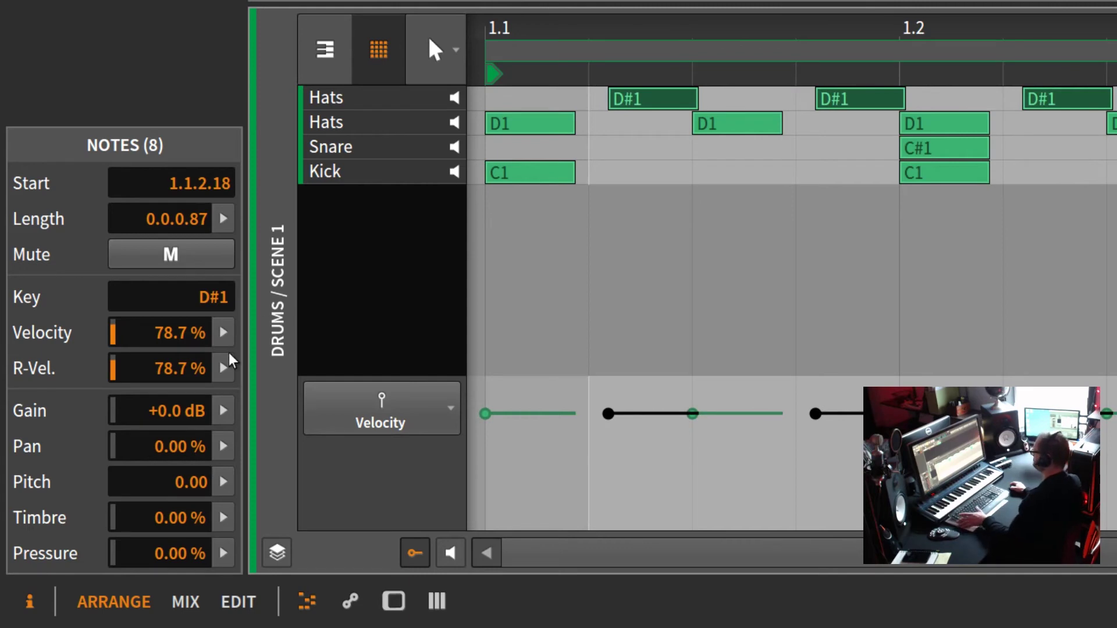
Select all notes in both Hats lanes and randomize their velocities with Chaos, keeping the Spread at 100 %.
{"action": "left_click", "coordinate": [624, 127]}
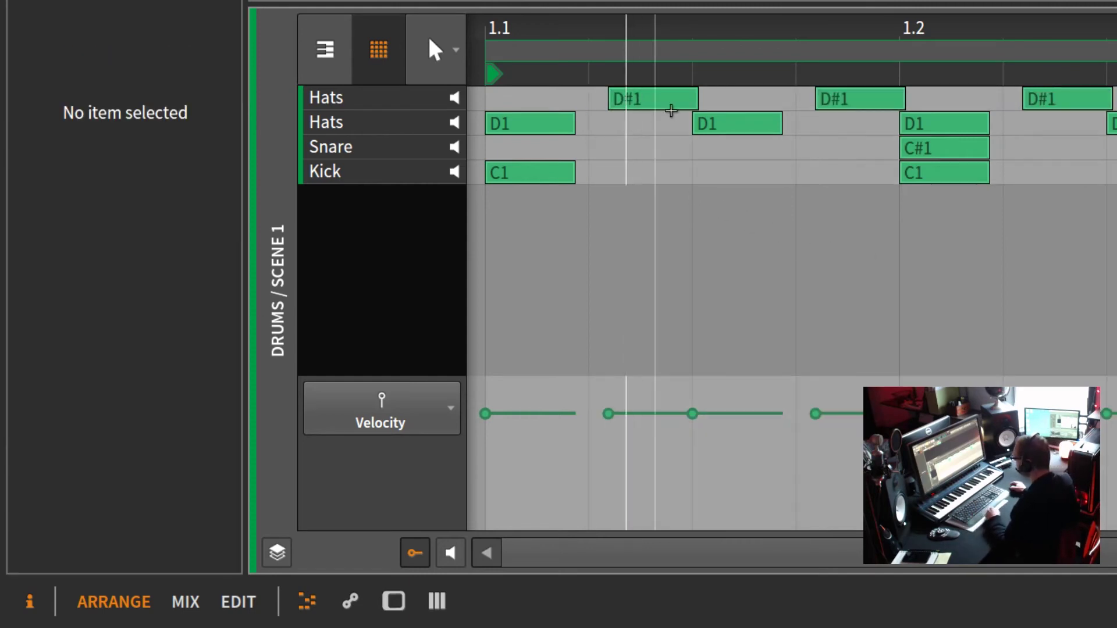
{"action": "left_click", "coordinate": [392, 95]}
{"action": "left_click", "coordinate": [396, 124]}
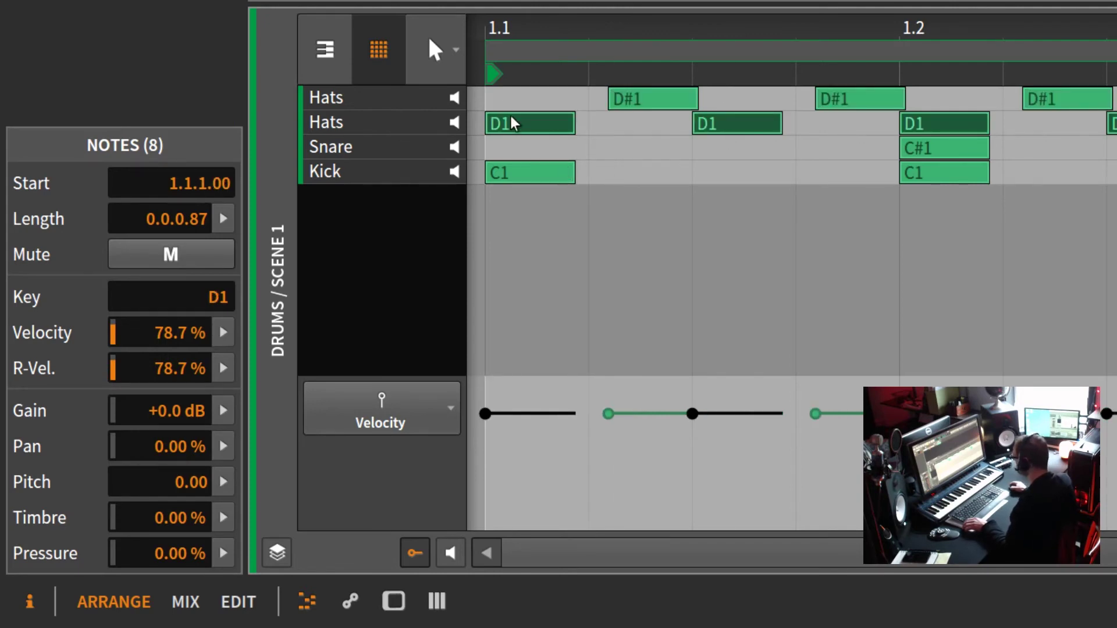
{"action": "left_click_drag", "start_coordinate": [495, 88], "coordinate": [1115, 128]}
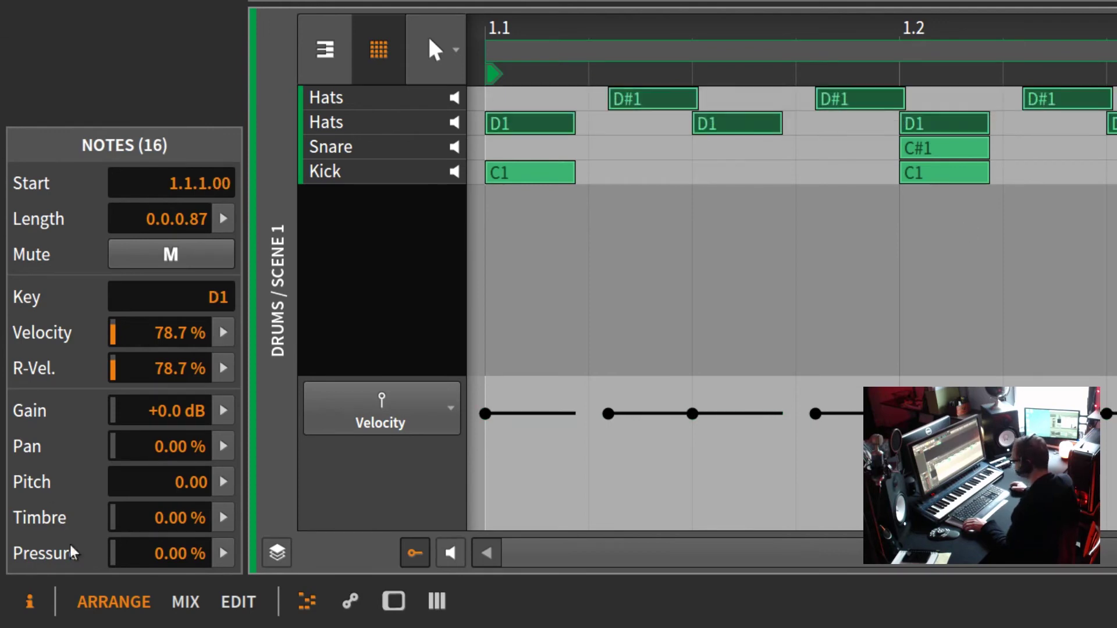
{"action": "left_click", "coordinate": [221, 334]}
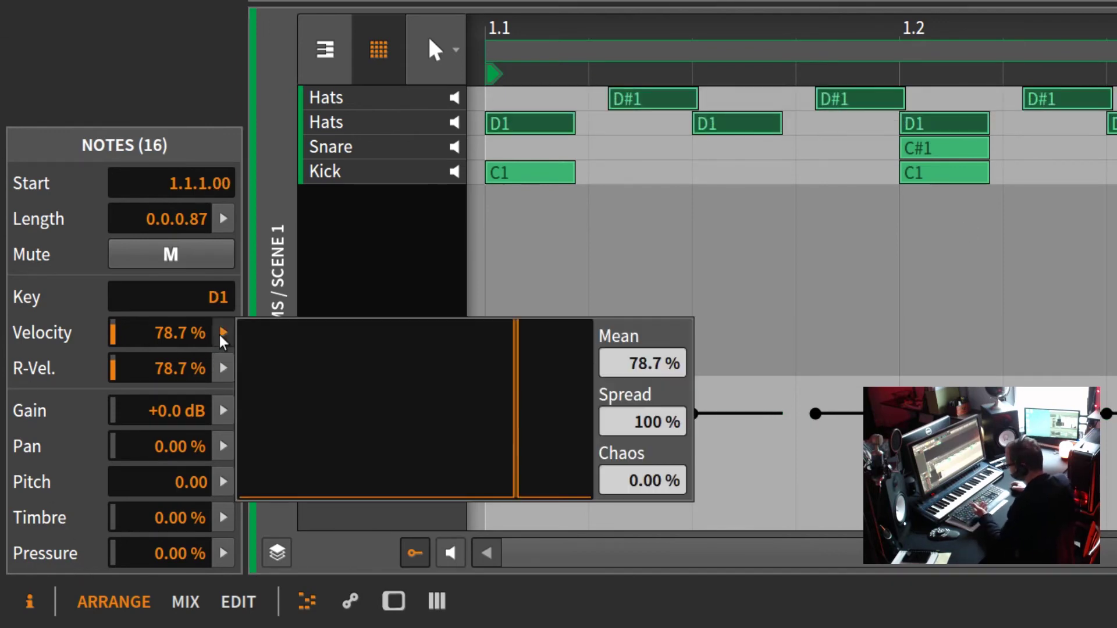
{"action": "mouse_move", "coordinate": [655, 488]}
{"action": "left_mouse_down"}
{"action": "mouse_move", "coordinate": [654, 442]}
{"action": "mouse_move", "coordinate": [651, 489]}
{"action": "left_mouse_up"}
{"action": "mouse_move", "coordinate": [650, 430]}
{"action": "left_mouse_down"}
{"action": "mouse_move", "coordinate": [650, 413]}
{"action": "mouse_move", "coordinate": [650, 456]}
{"action": "mouse_move", "coordinate": [651, 430]}
{"action": "left_mouse_up"}
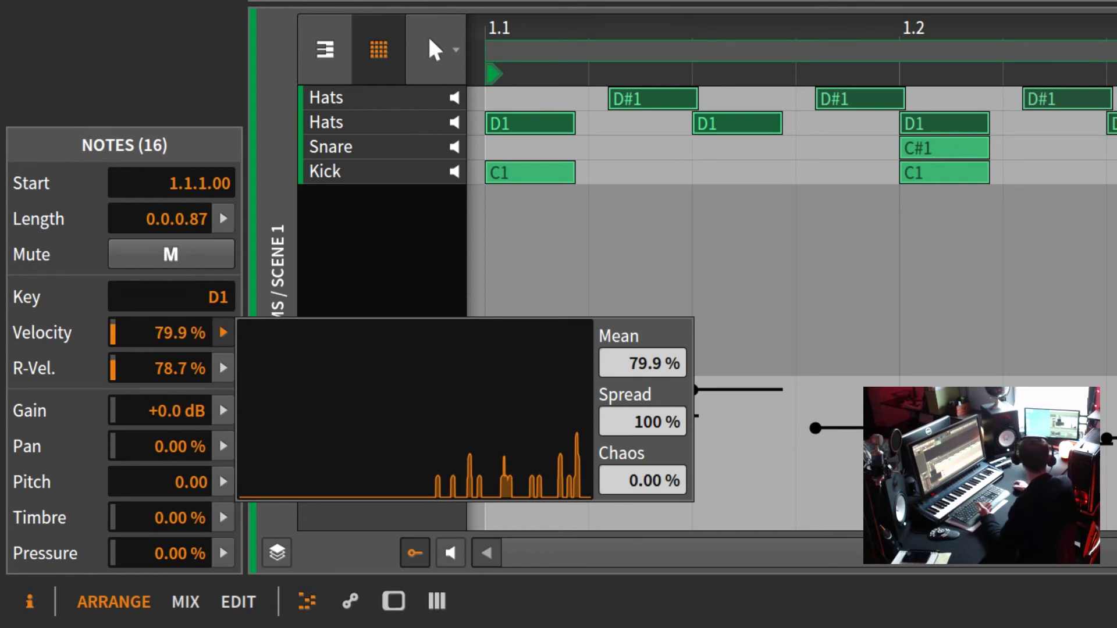
Randomize the pitch of all selected Hats notes, trying Chaos amounts of 33.92 and 26.90 before settling on a much narrower variation.
{"action": "key", "text": "z"}
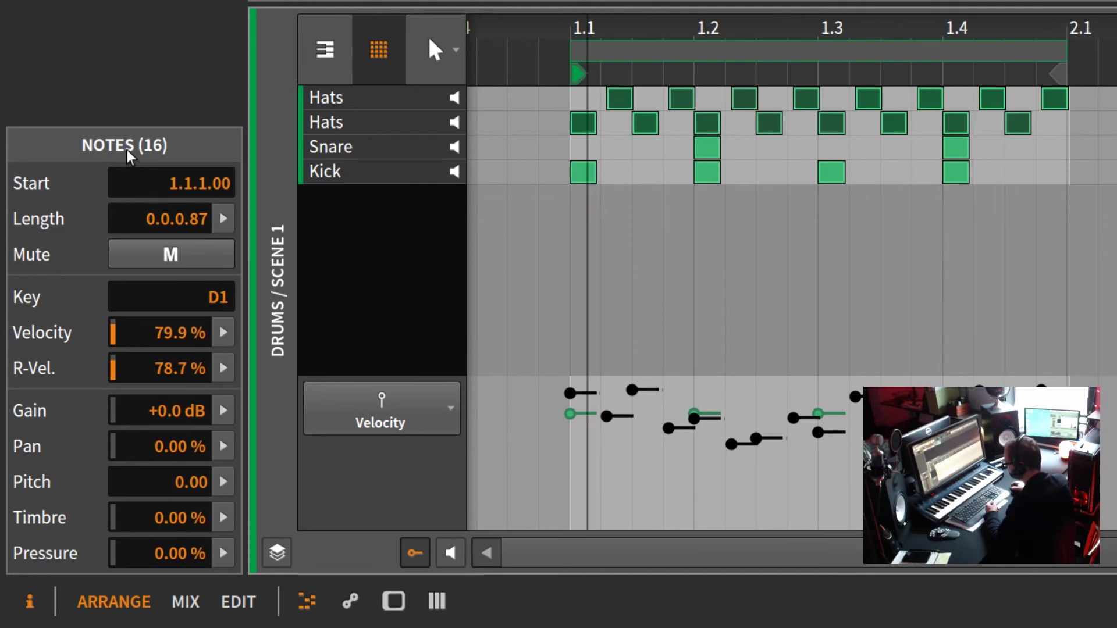
{"action": "left_click", "coordinate": [223, 482]}
{"action": "mouse_move", "coordinate": [634, 605]}
{"action": "left_mouse_down"}
{"action": "mouse_move", "coordinate": [634, 558]}
{"action": "mouse_move", "coordinate": [633, 606]}
{"action": "left_mouse_up"}
{"action": "mouse_move", "coordinate": [633, 547]}
{"action": "left_mouse_down"}
{"action": "mouse_move", "coordinate": [634, 523]}
{"action": "mouse_move", "coordinate": [634, 548]}
{"action": "left_mouse_up"}
{"action": "left_click_drag", "start_coordinate": [660, 620], "coordinate": [659, 573]}
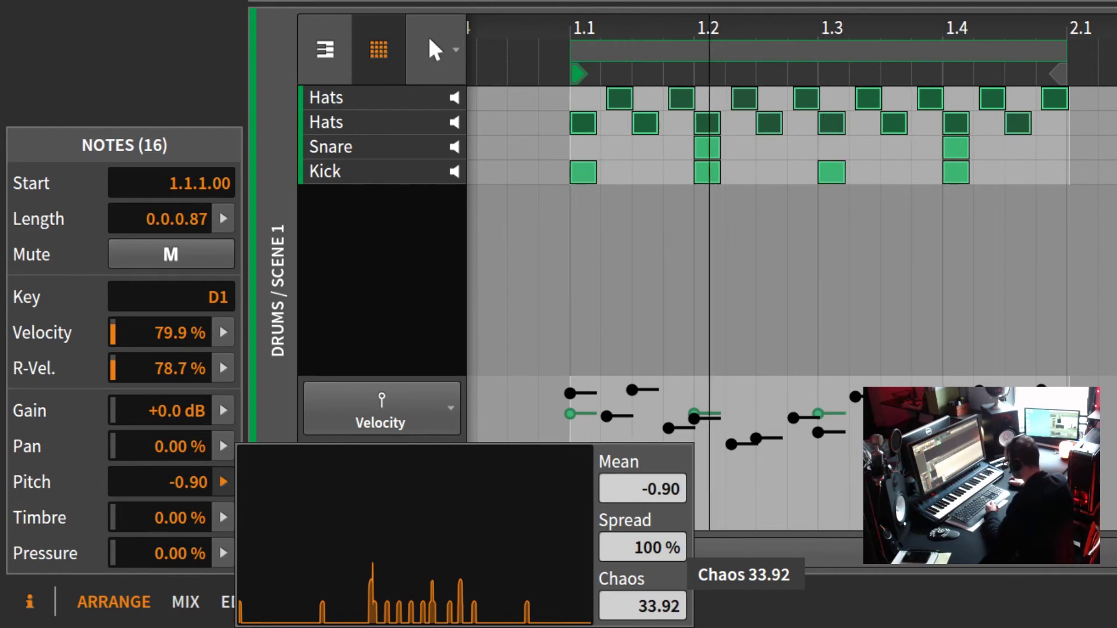
{"action": "left_click_drag", "start_coordinate": [642, 606], "coordinate": [642, 618]}
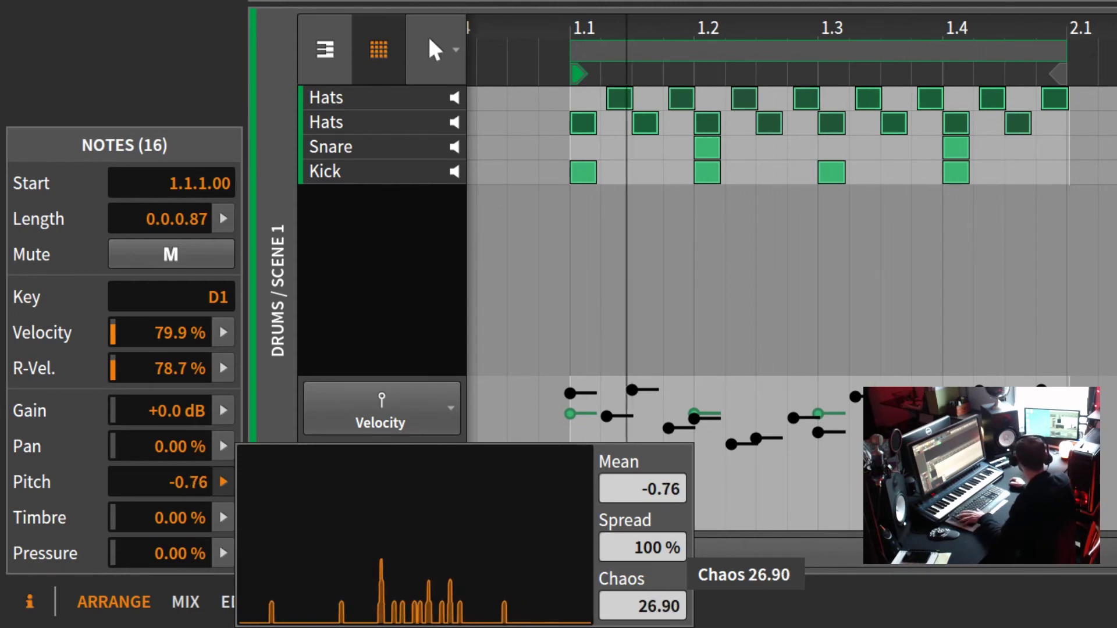
{"action": "left_click_drag", "start_coordinate": [642, 619], "coordinate": [642, 627]}
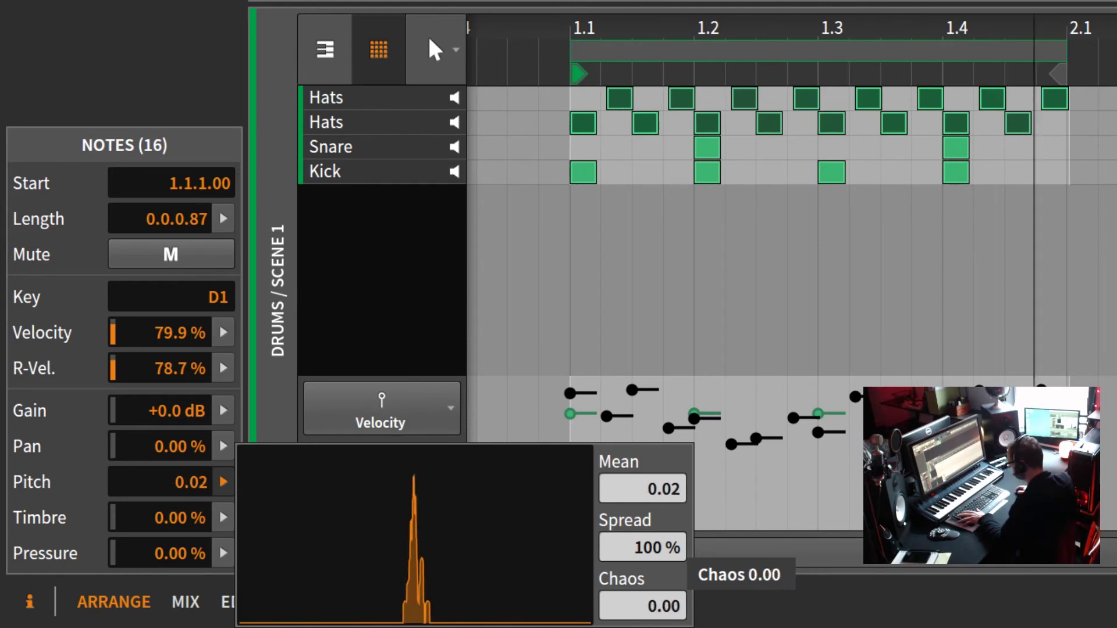
{"action": "mouse_move", "coordinate": [653, 547]}
{"action": "left_mouse_down"}
{"action": "mouse_move", "coordinate": [653, 567]}
{"action": "mouse_move", "coordinate": [654, 546]}
{"action": "left_mouse_up"}
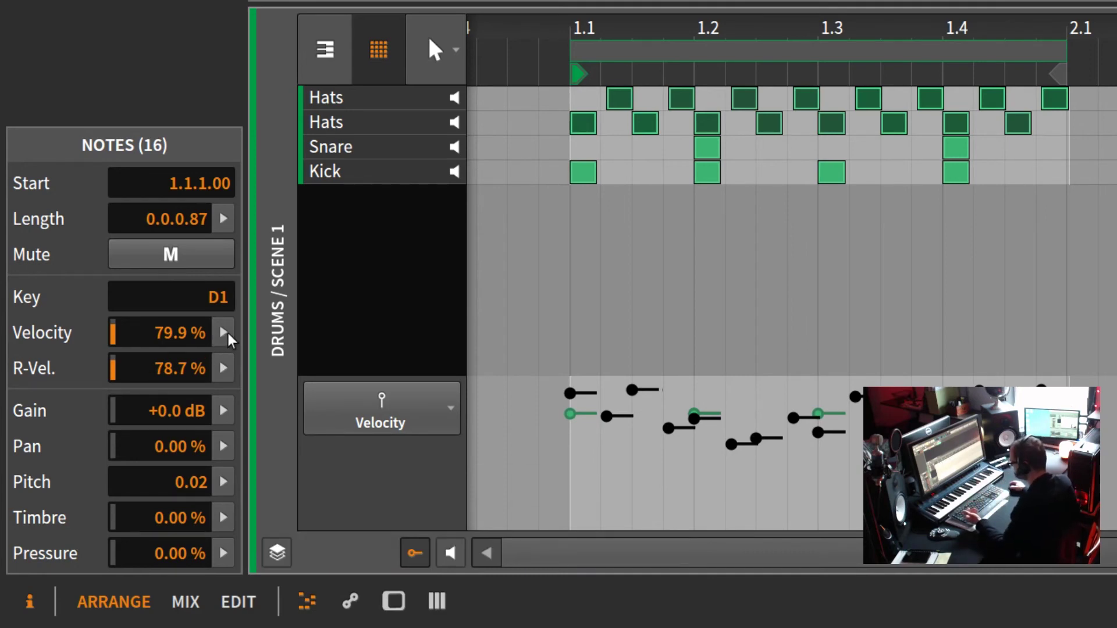
Examine the Timbre randomization settings for the selected Hats notes.
{"action": "mouse_move", "coordinate": [223, 366]}
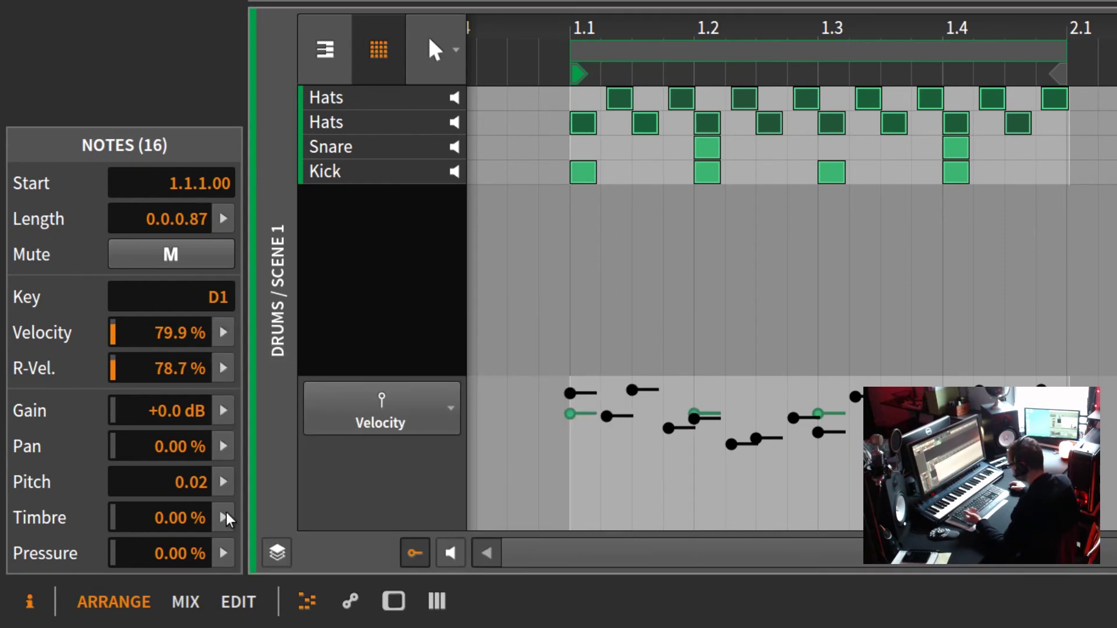
{"action": "mouse_move", "coordinate": [225, 514]}
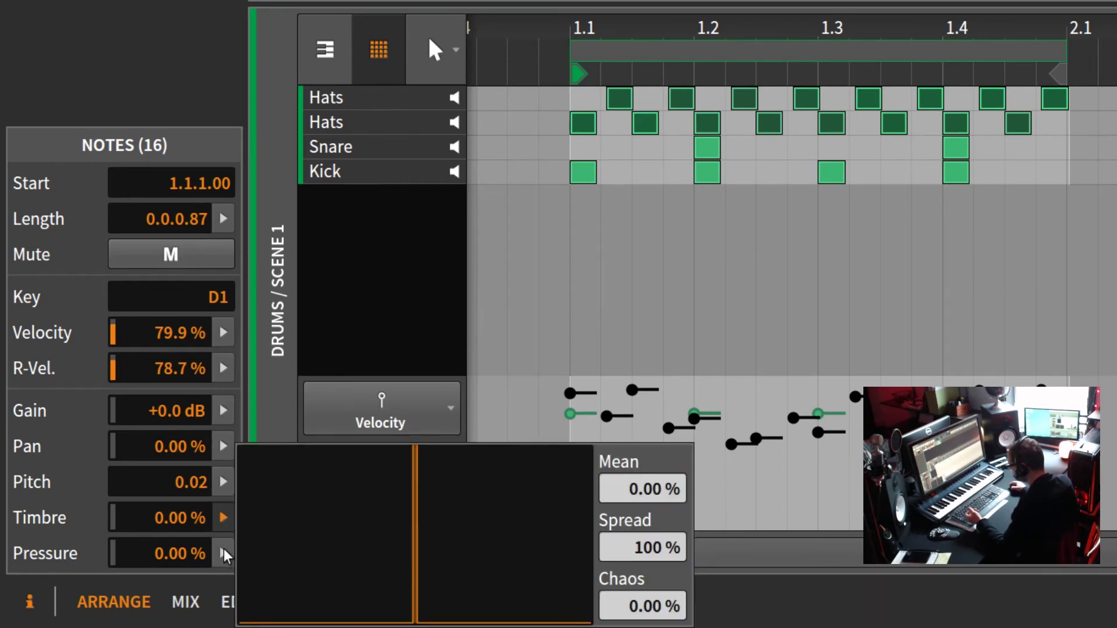
{"action": "mouse_move", "coordinate": [224, 550]}
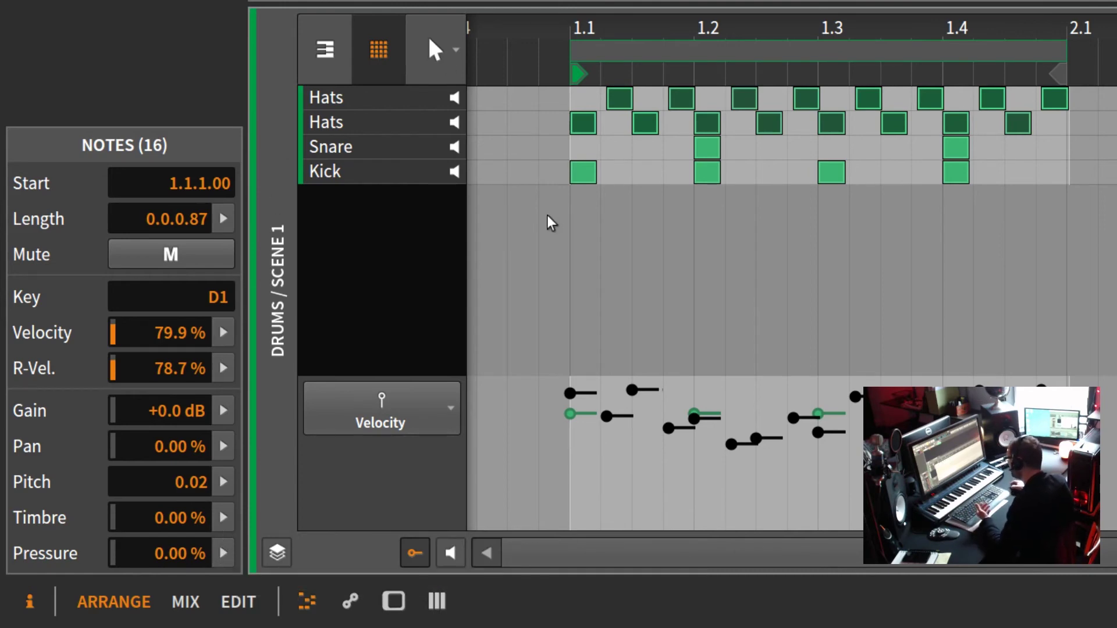
Select the Kick and Snare notes on beats 1.2 and 1.4 and delay their start, first to 1.2.1.33 and finally to 1.2.1.17, during playback.
{"action": "left_click", "coordinate": [732, 156]}
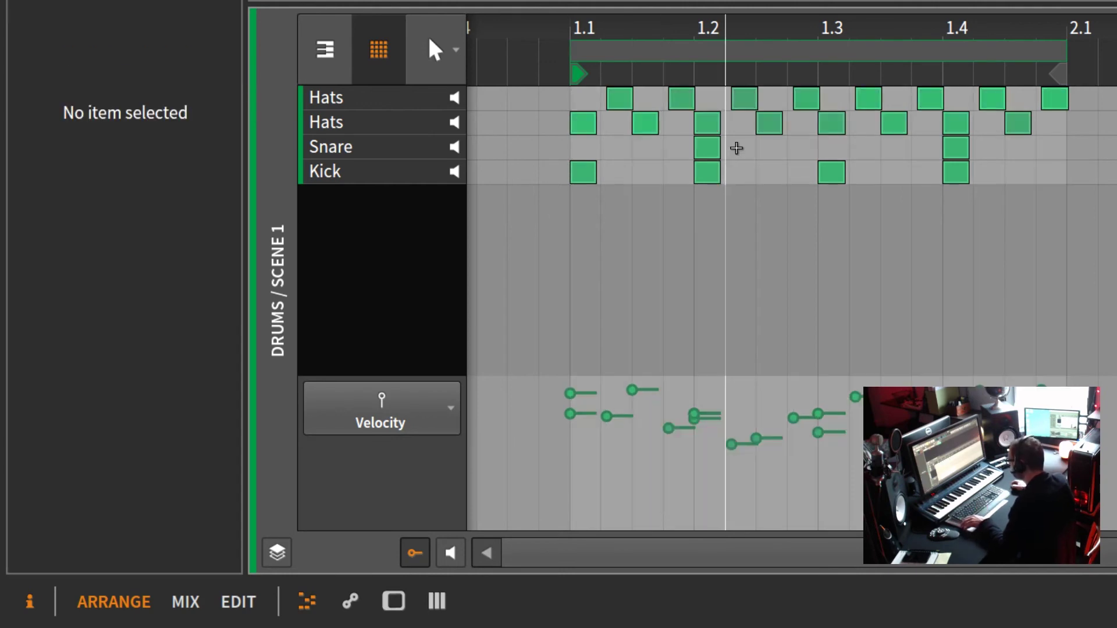
{"action": "left_click_drag", "start_coordinate": [728, 148], "coordinate": [717, 196]}
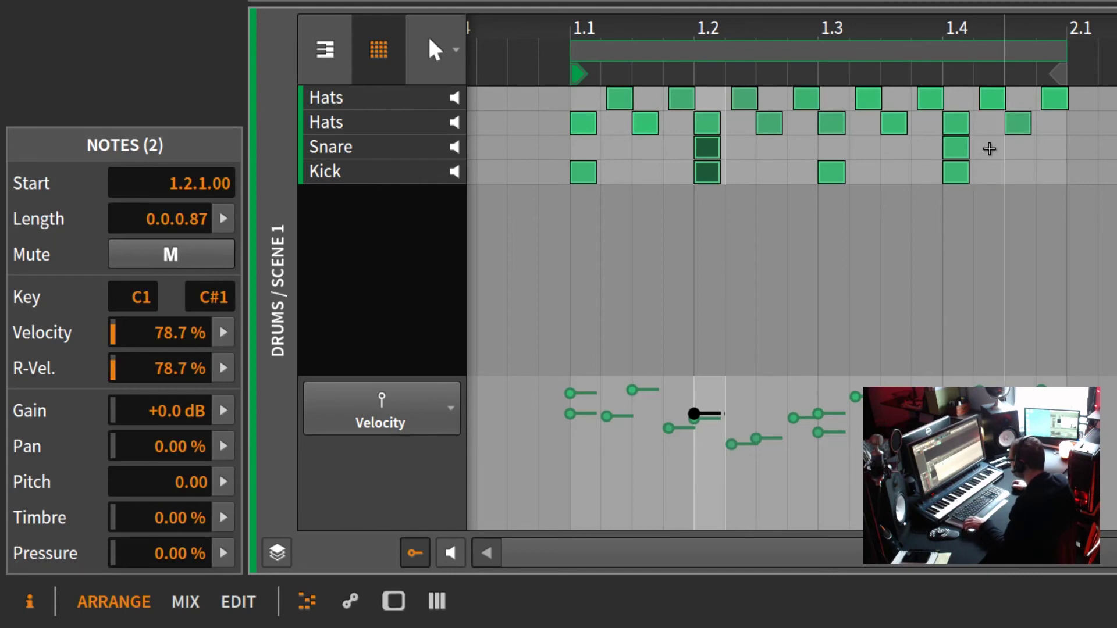
{"action": "left_click_drag", "start_coordinate": [984, 142], "coordinate": [958, 189]}
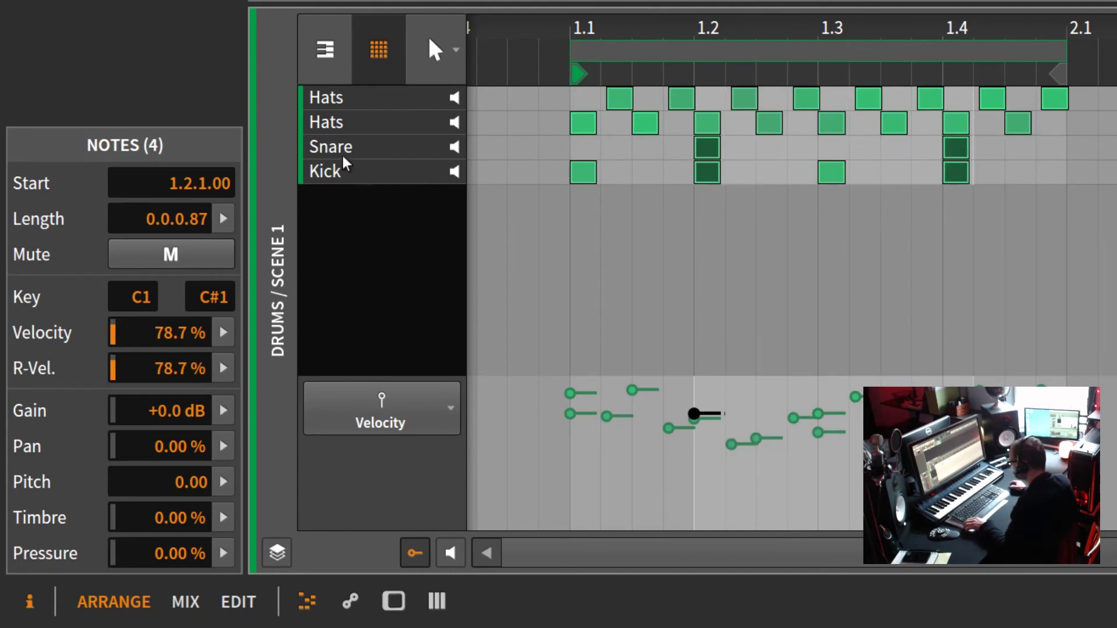
{"action": "left_click_drag", "start_coordinate": [230, 186], "coordinate": [230, 182]}
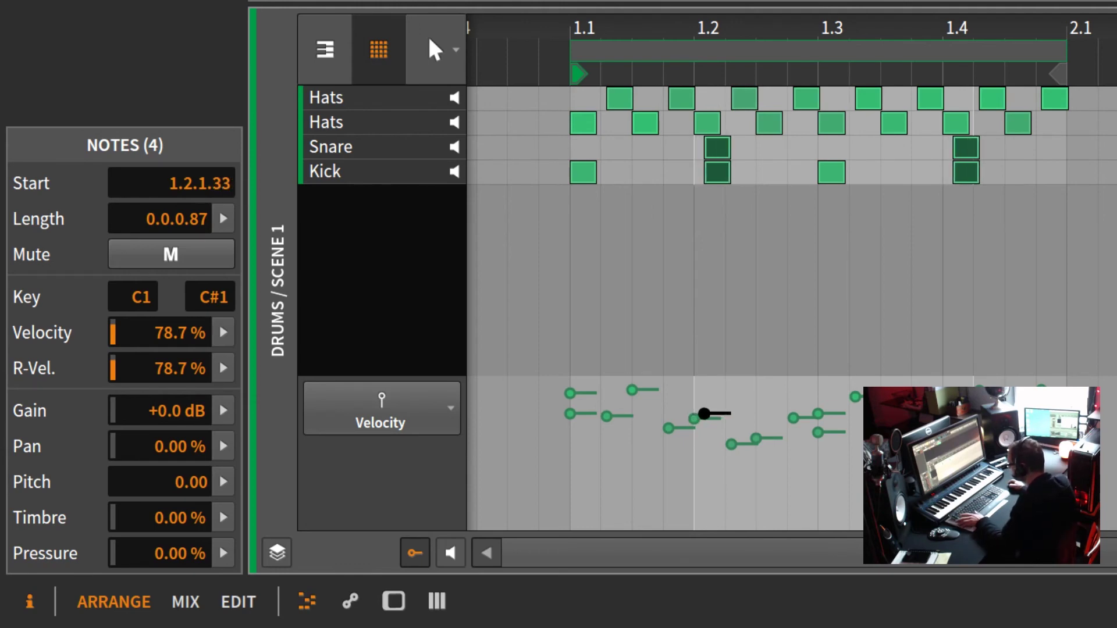
{"action": "key", "text": "space"}
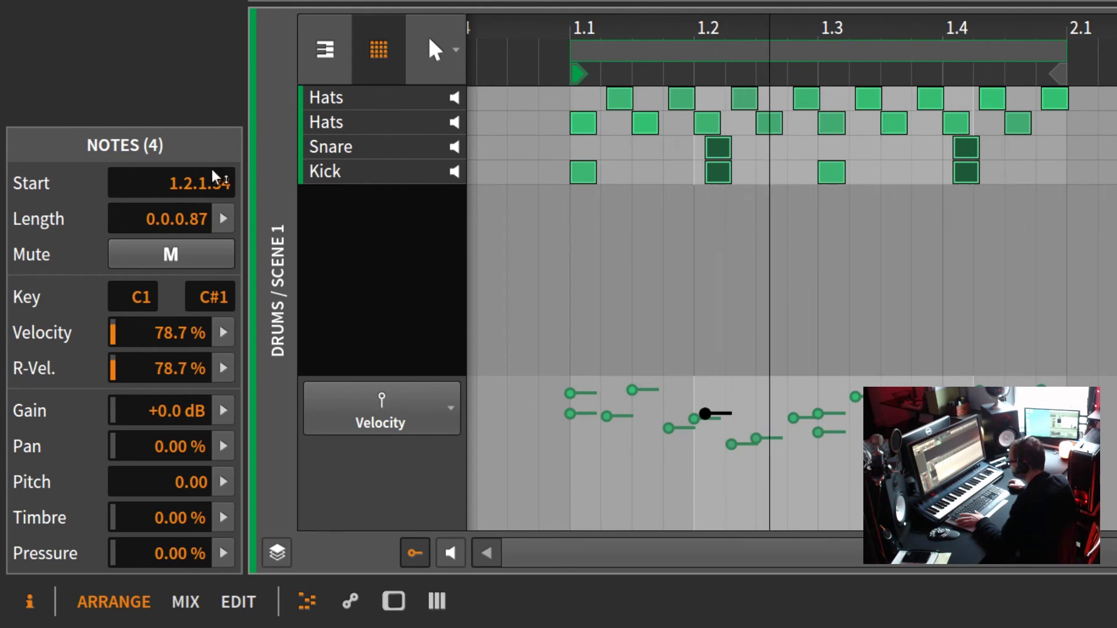
{"action": "mouse_move", "coordinate": [219, 184]}
{"action": "left_mouse_down"}
{"action": "mouse_move", "coordinate": [219, 200]}
{"action": "mouse_move", "coordinate": [224, 170]}
{"action": "left_mouse_up"}
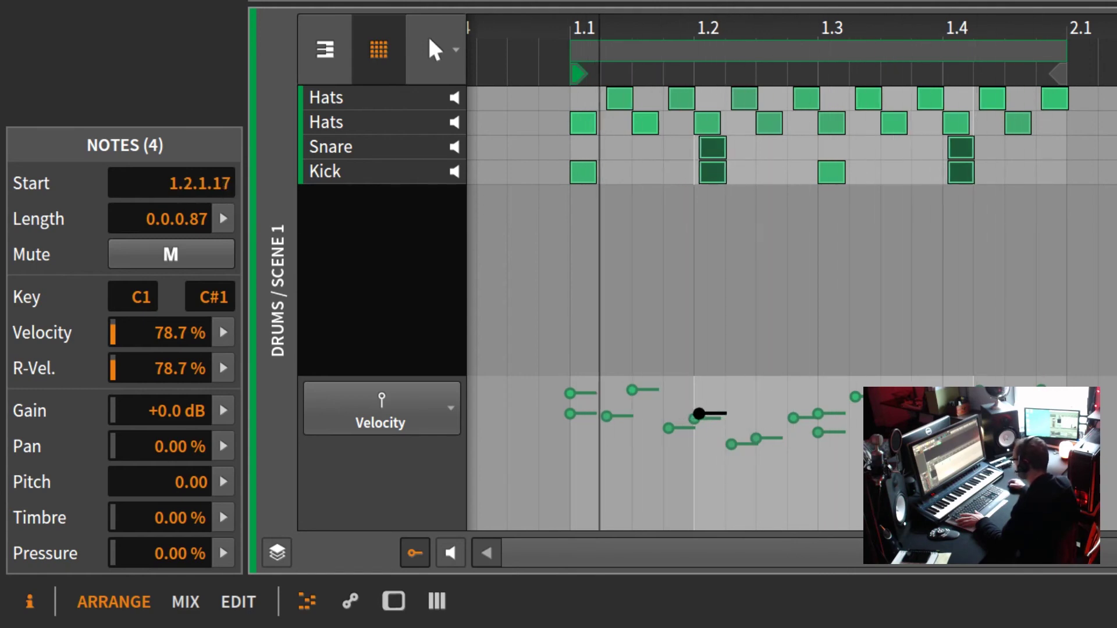
Add a Kick note at 1.4.4.00 and, with the loop playing, select all D#1 Hats notes.
{"action": "double_click", "coordinate": [1043, 169]}
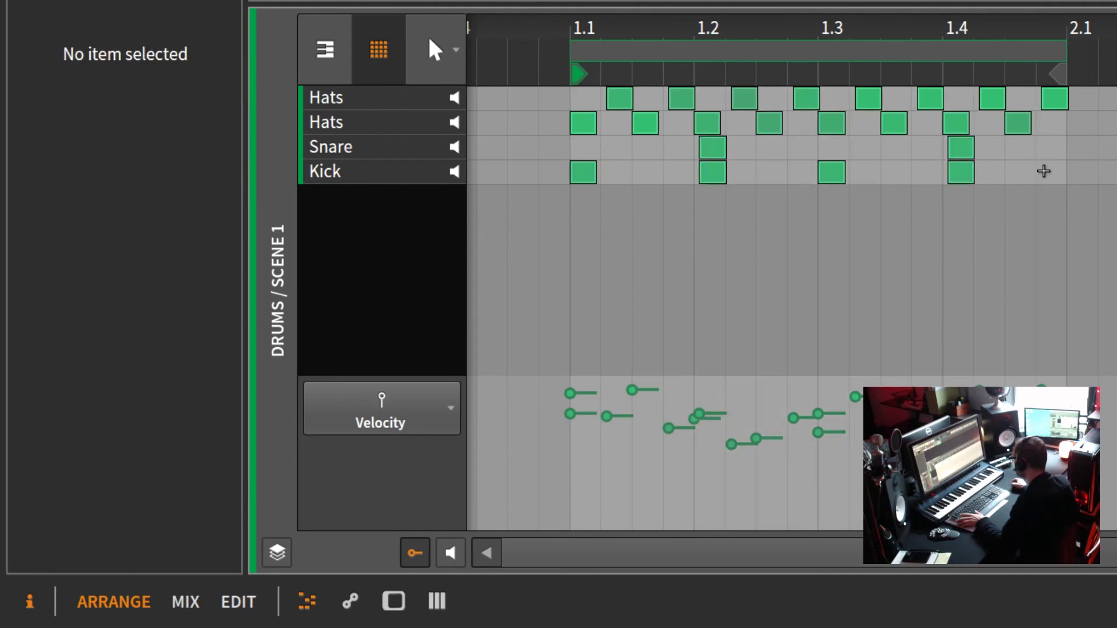
{"action": "key", "text": "space"}
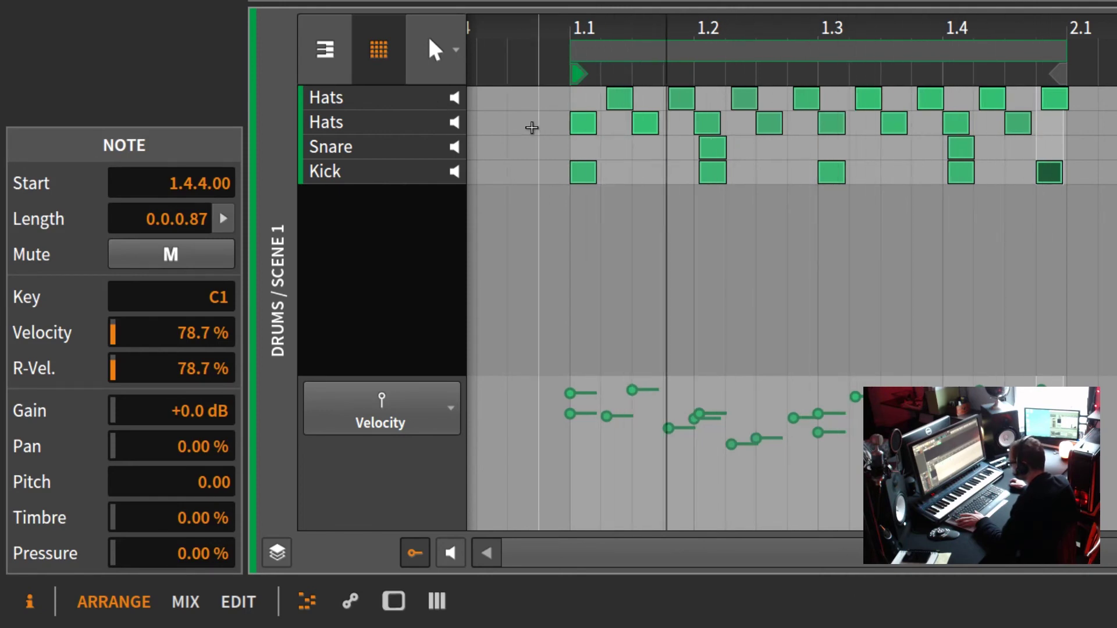
{"action": "left_click", "coordinate": [431, 97]}
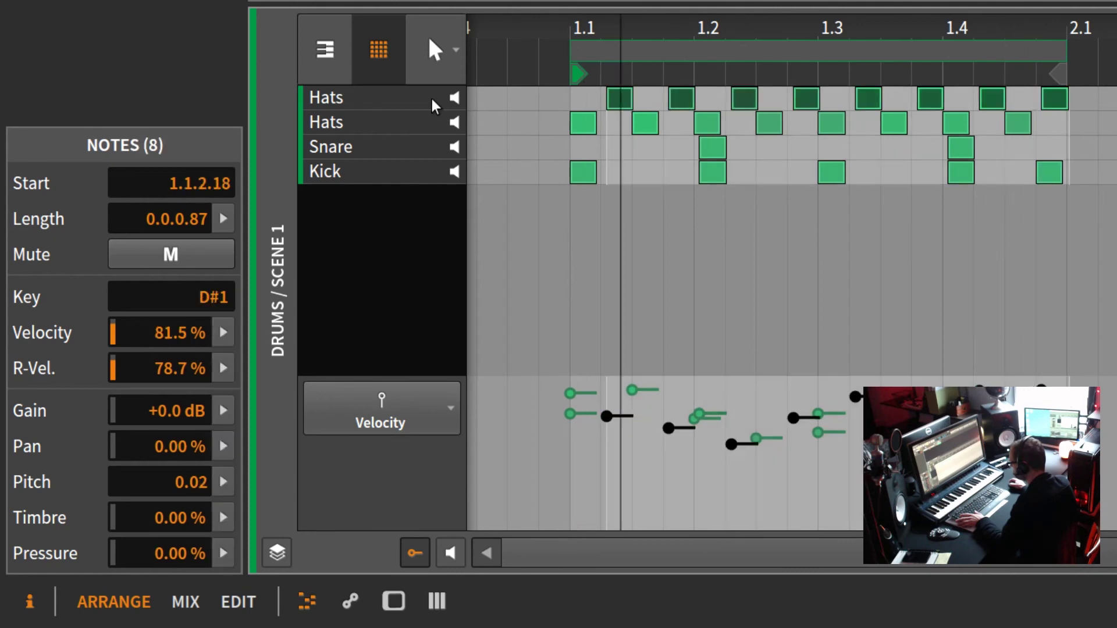
Check the Drum Machine device chain of the DRUMS track and return to the clip's note editor.
{"action": "key", "text": "d"}
{"action": "left_click", "coordinate": [946, 257]}
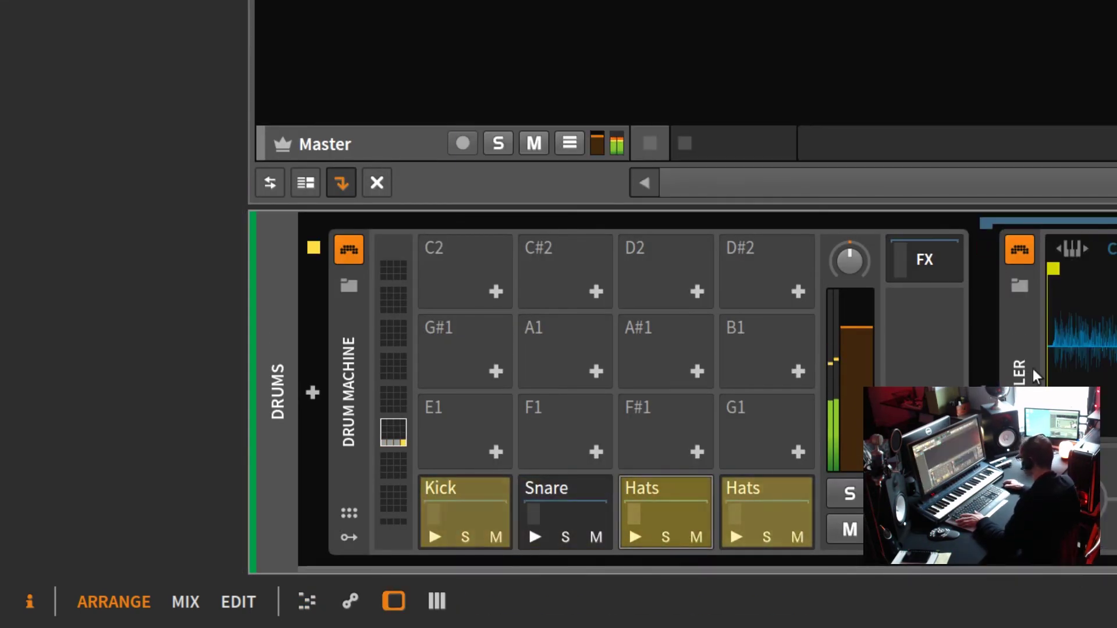
{"action": "scroll", "coordinate": [1032, 369], "scroll_direction": "down", "scroll_amount": 5}
{"action": "key", "text": "e"}
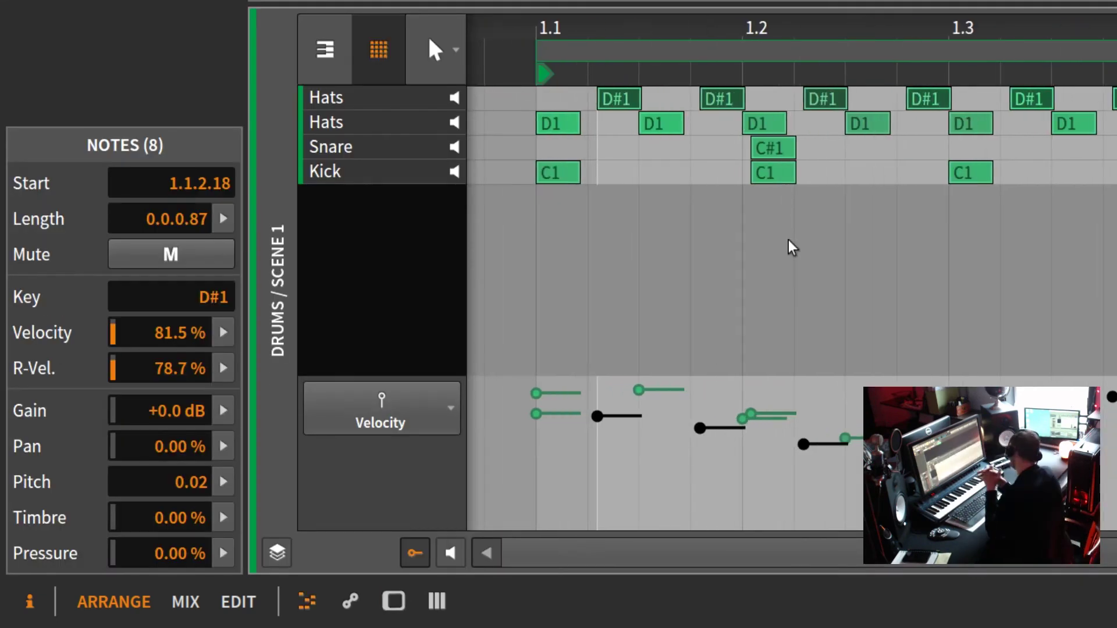
Select all notes in the DRUMS clip and scale them to 200%.
{"action": "key", "text": "ctrl+a"}
{"action": "right_click", "coordinate": [745, 326]}
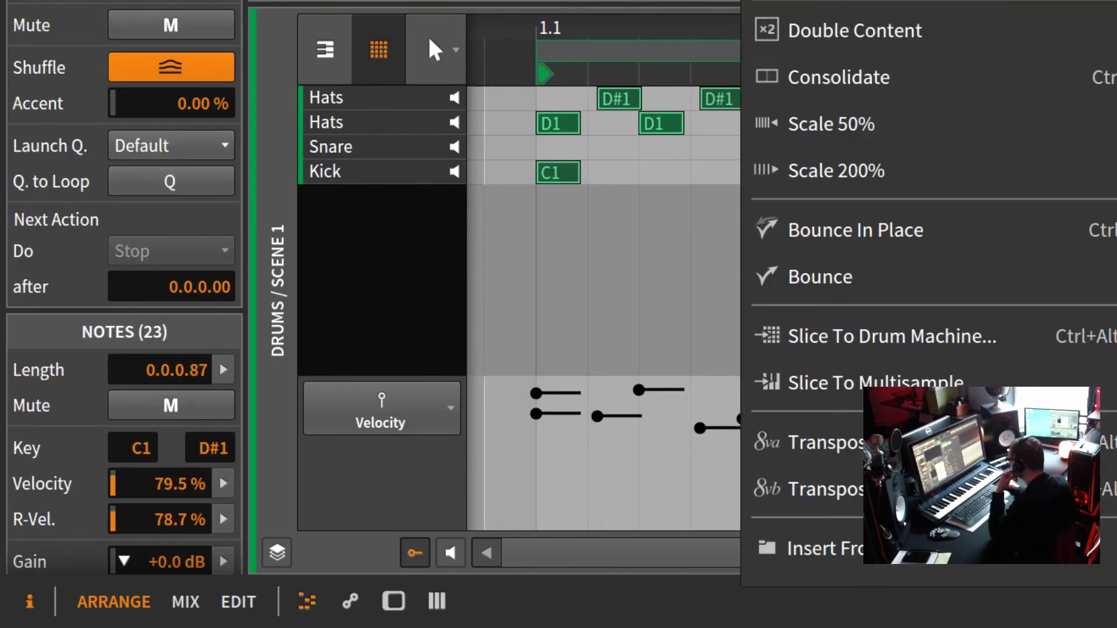
{"action": "left_click", "coordinate": [803, 18]}
Add a Snare ghost note shortly before beat 1.3, trim its start to 1.2.4 and lower its velocity strongly.
{"action": "double_click", "coordinate": [709, 147]}
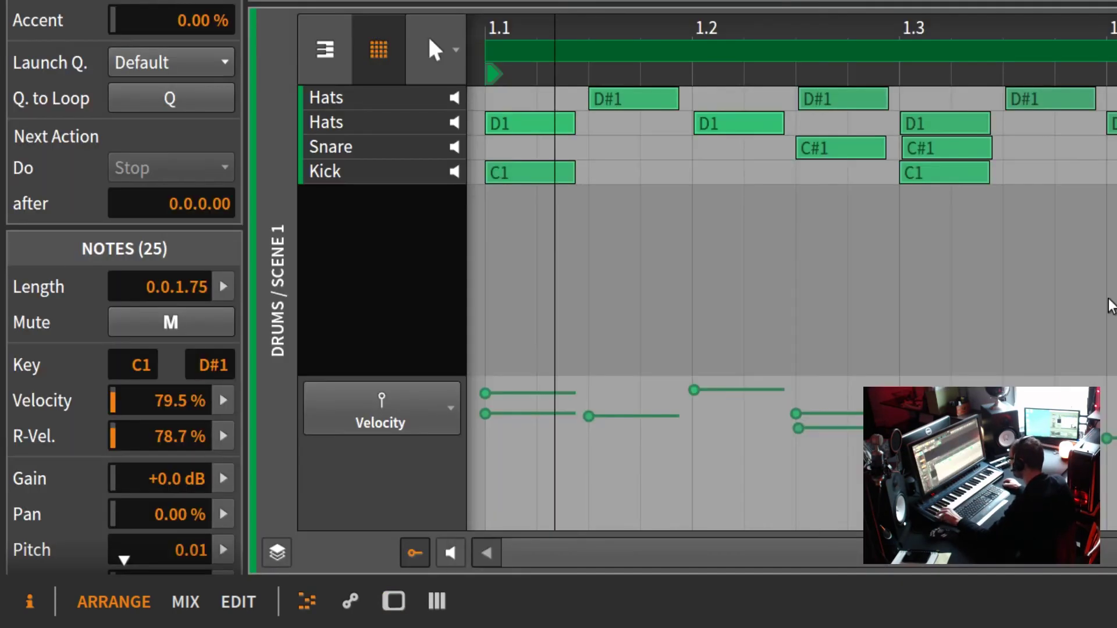
{"action": "left_click_drag", "start_coordinate": [795, 148], "coordinate": [848, 148]}
{"action": "left_click_drag", "start_coordinate": [848, 428], "coordinate": [848, 507]}
Select all D1 Hats notes and shift them slightly late against the grid.
{"action": "left_click", "coordinate": [326, 122]}
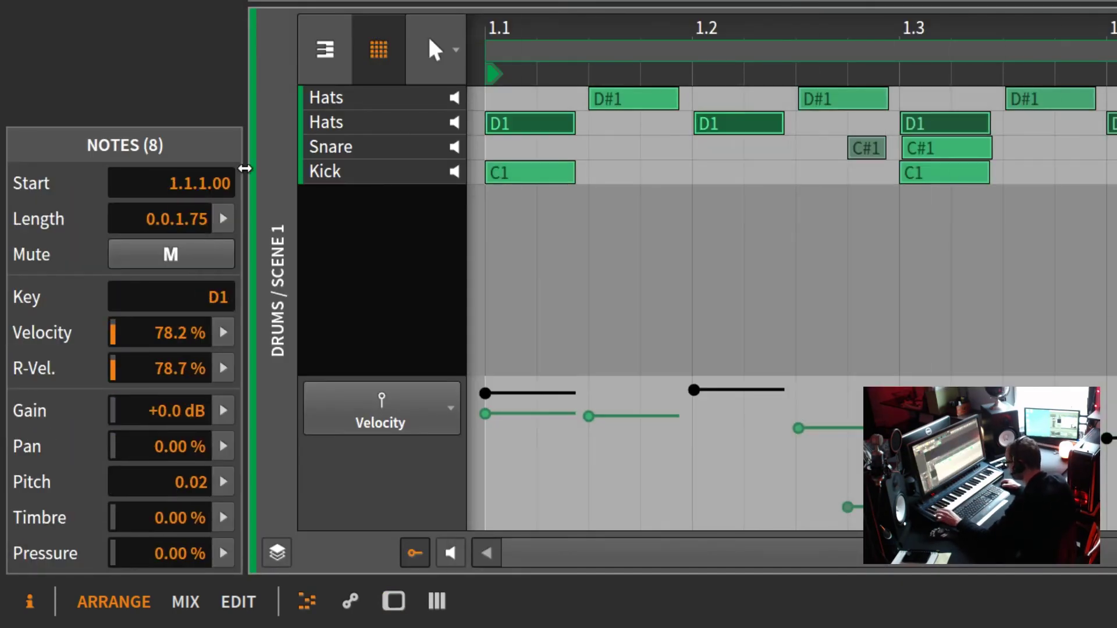
{"action": "left_click_drag", "start_coordinate": [524, 123], "coordinate": [542, 124]}
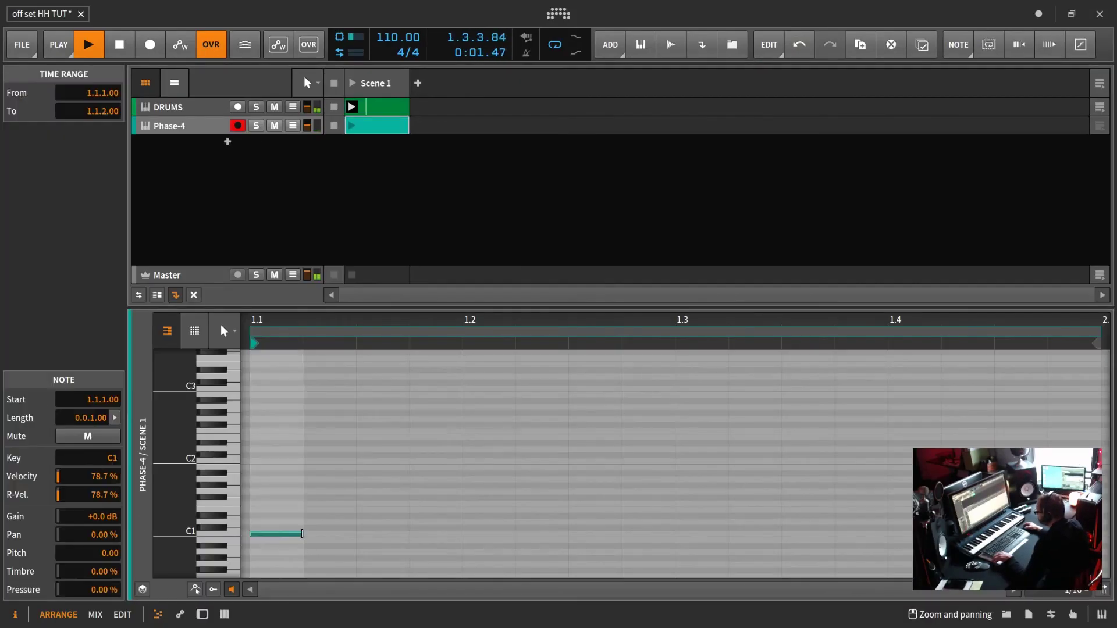
Insert an Arpeggiator before the Phase-4 synth and shape its first four steps with varied velocity and gate amounts.
{"action": "scroll", "coordinate": [922, 63], "scroll_direction": "down", "scroll_amount": 8}
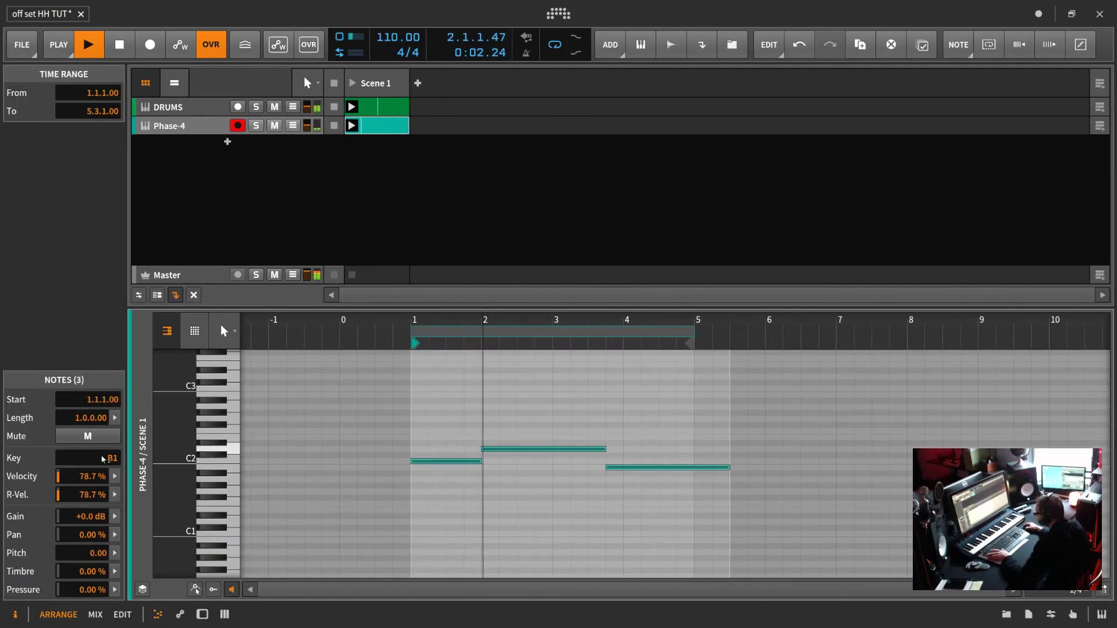
{"action": "key", "text": "d"}
{"action": "left_click", "coordinate": [894, 81]}
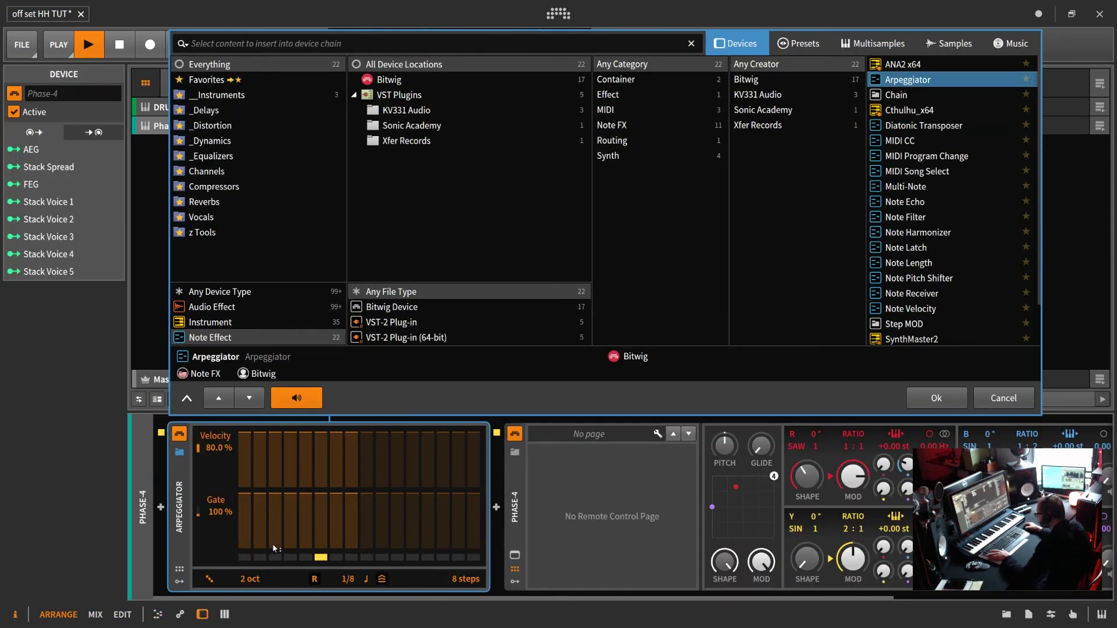
{"action": "left_click_drag", "start_coordinate": [295, 510], "coordinate": [295, 509]}
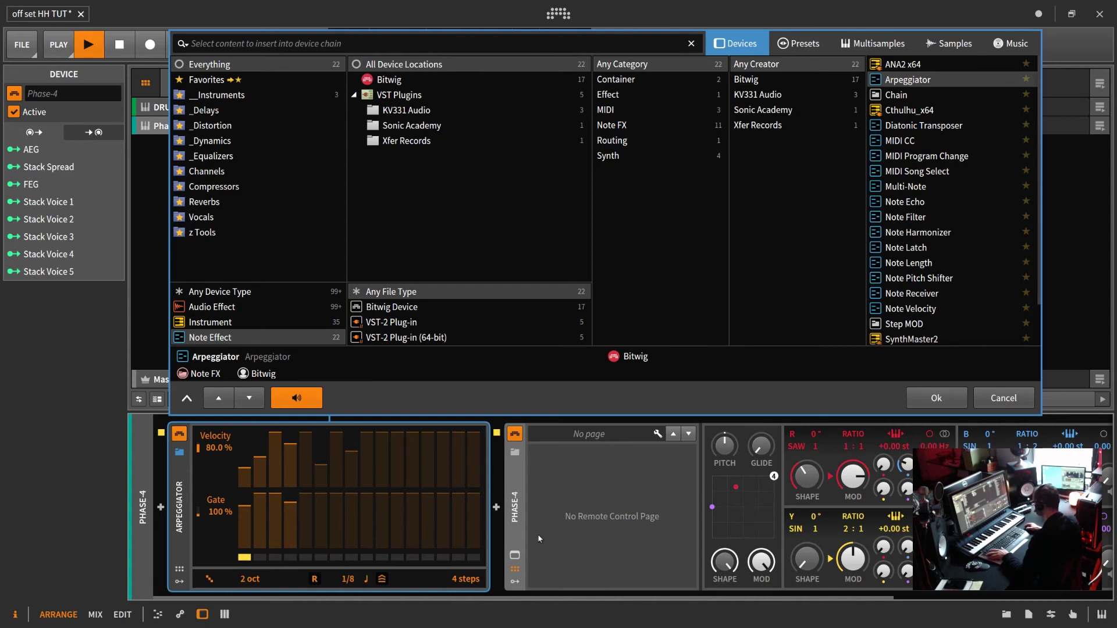
Hide the empty remote controls page of the Phase-4 device.
{"action": "left_click", "coordinate": [517, 531]}
{"action": "left_click", "coordinate": [514, 570]}
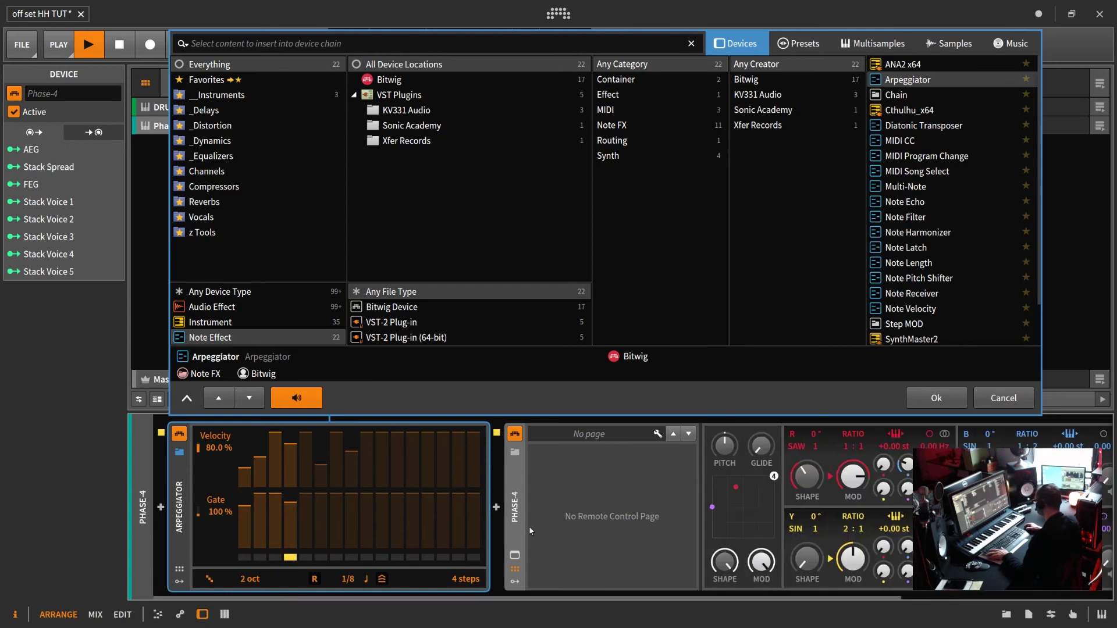
{"action": "left_click", "coordinate": [514, 555]}
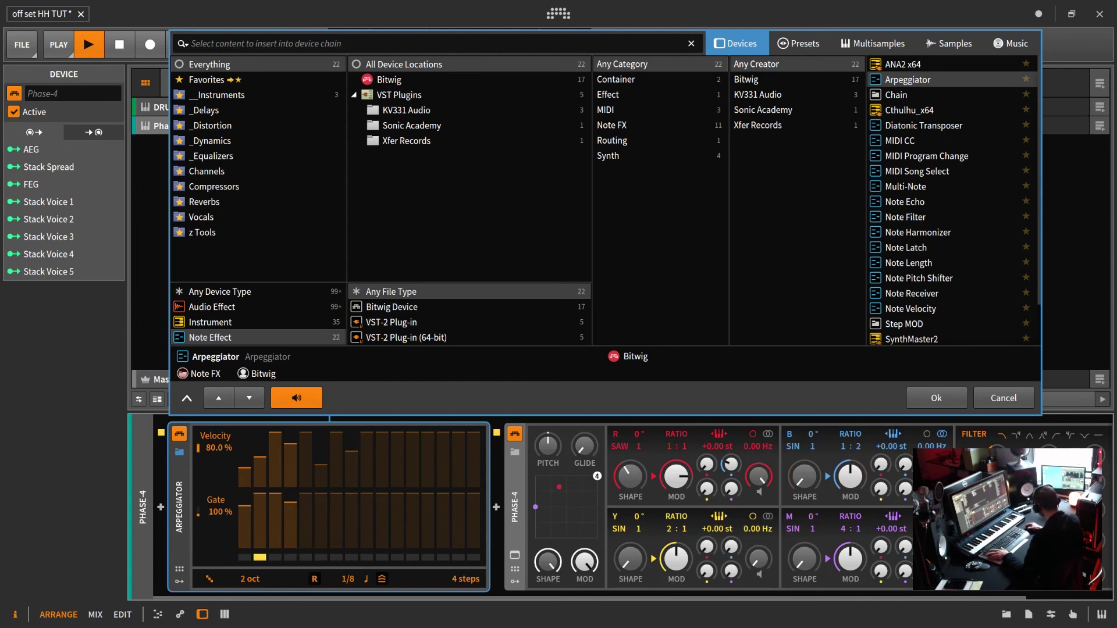
Add an Amp from the _Distortion collection and an effect from the _Delays collection behind the Phase-4 synth.
{"action": "scroll", "coordinate": [1019, 603], "scroll_direction": "right", "scroll_amount": 2}
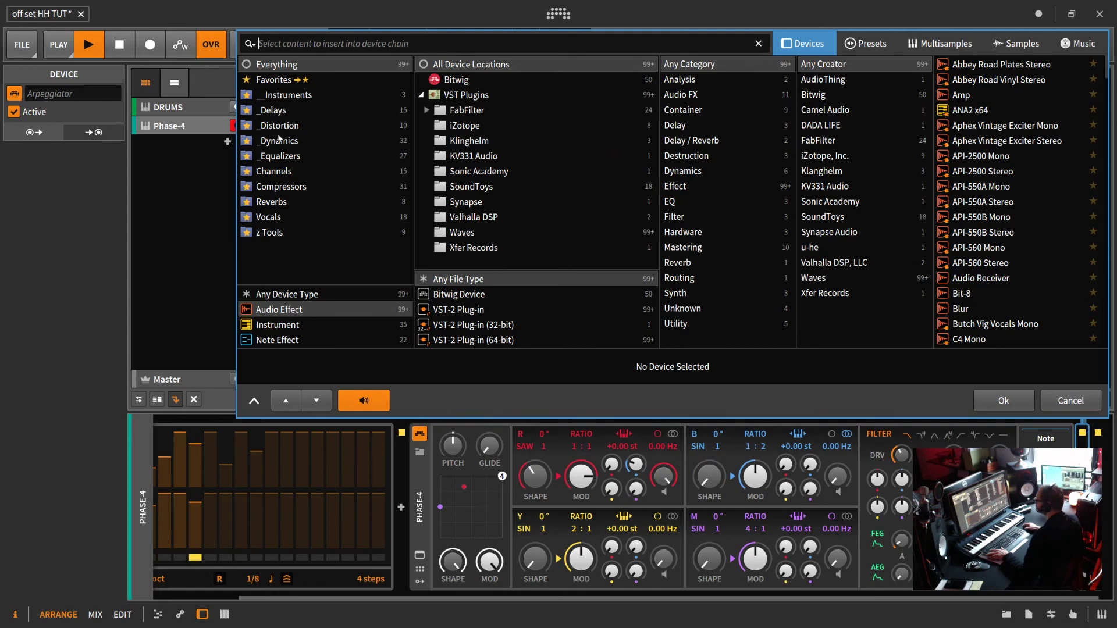
{"action": "left_click", "coordinate": [279, 127]}
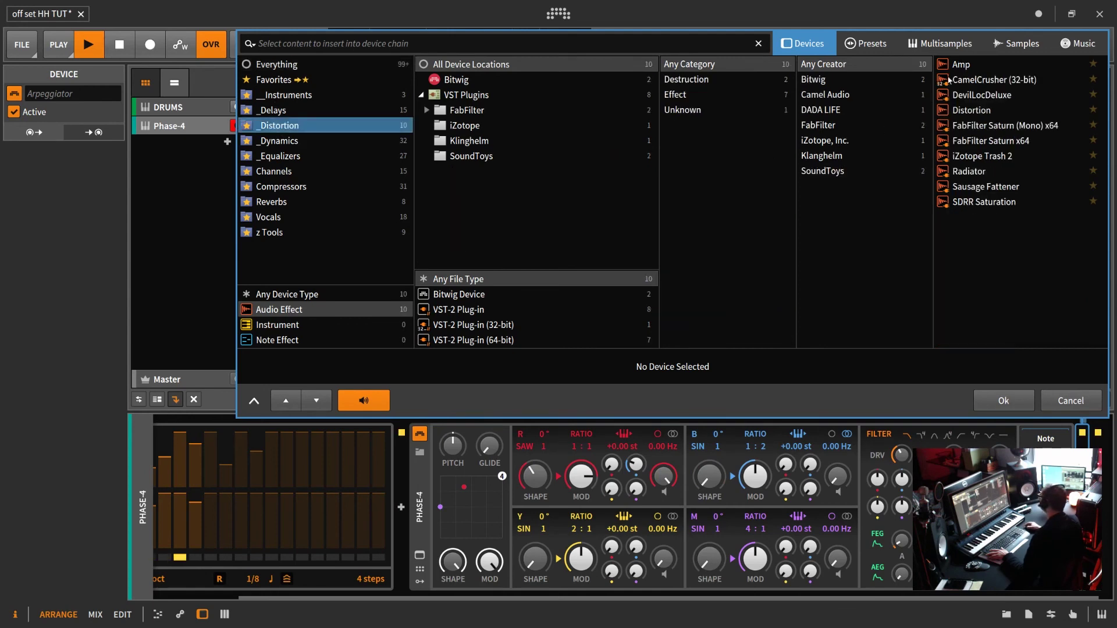
{"action": "double_click", "coordinate": [958, 67]}
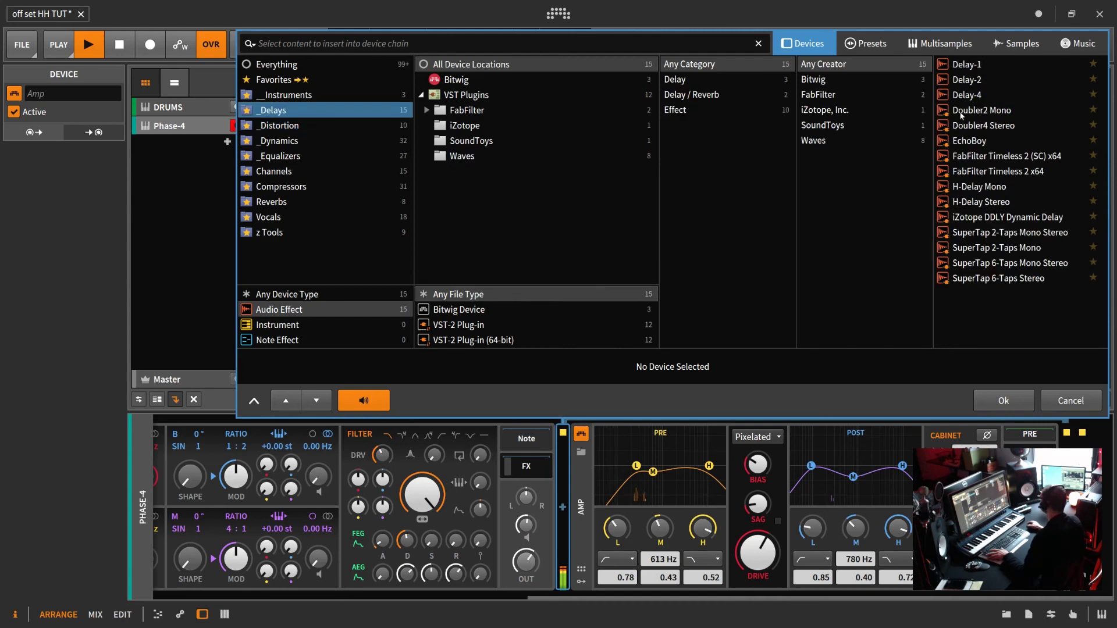
{"action": "double_click", "coordinate": [961, 115]}
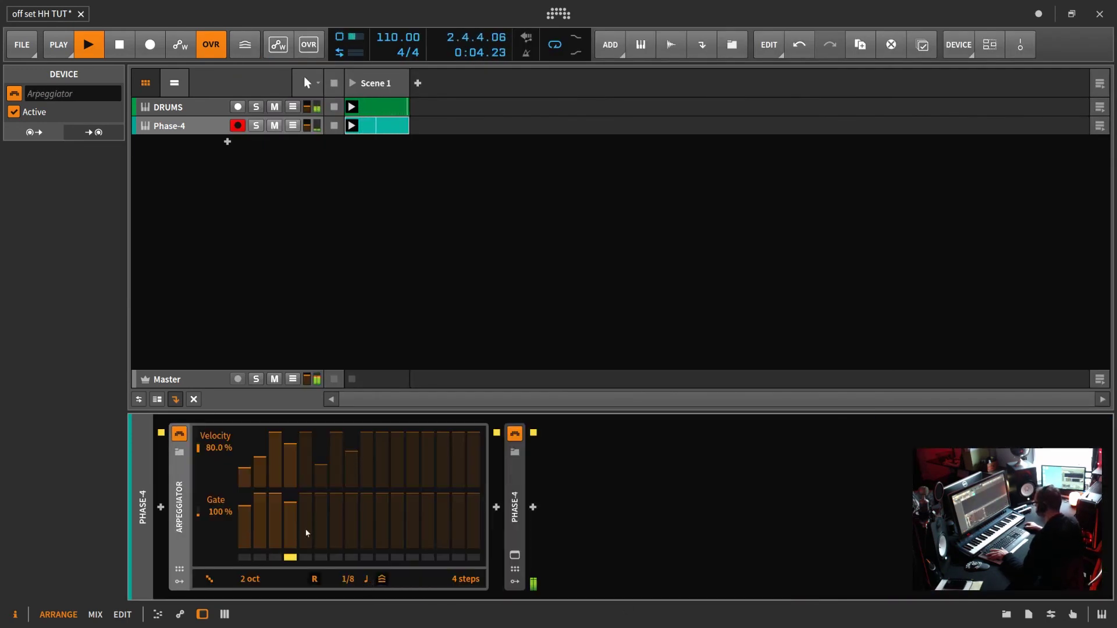
Lower the Arpeggiator's overall velocity to 75.4 % and stop playback.
{"action": "mouse_move", "coordinate": [219, 448]}
{"action": "left_mouse_down"}
{"action": "mouse_move", "coordinate": [219, 433]}
{"action": "mouse_move", "coordinate": [219, 455]}
{"action": "left_mouse_up"}
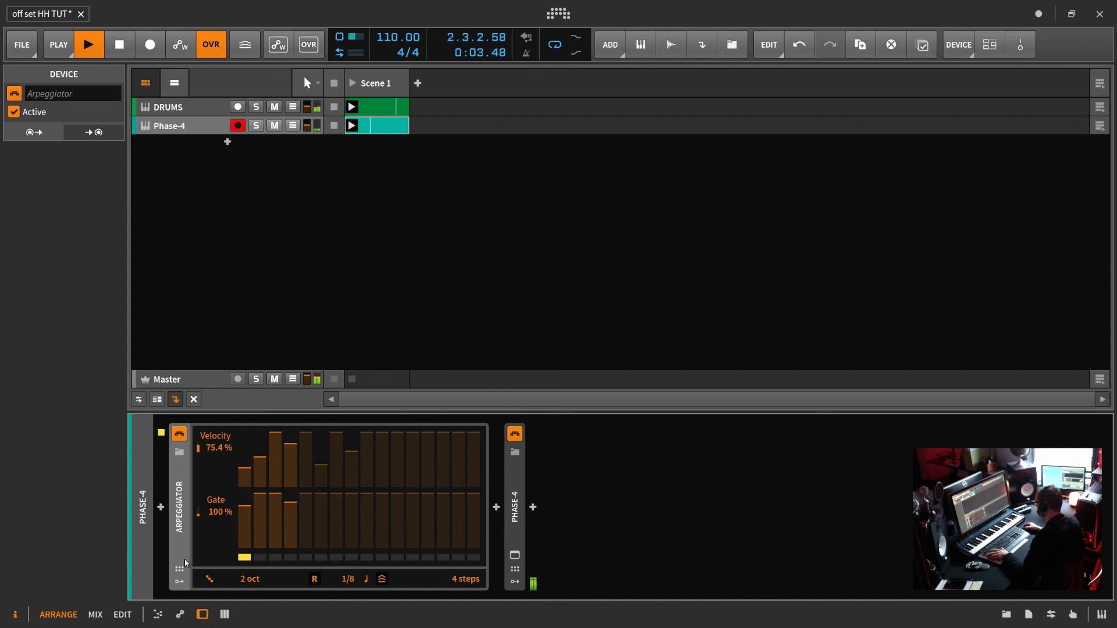
{"action": "key", "text": "space"}
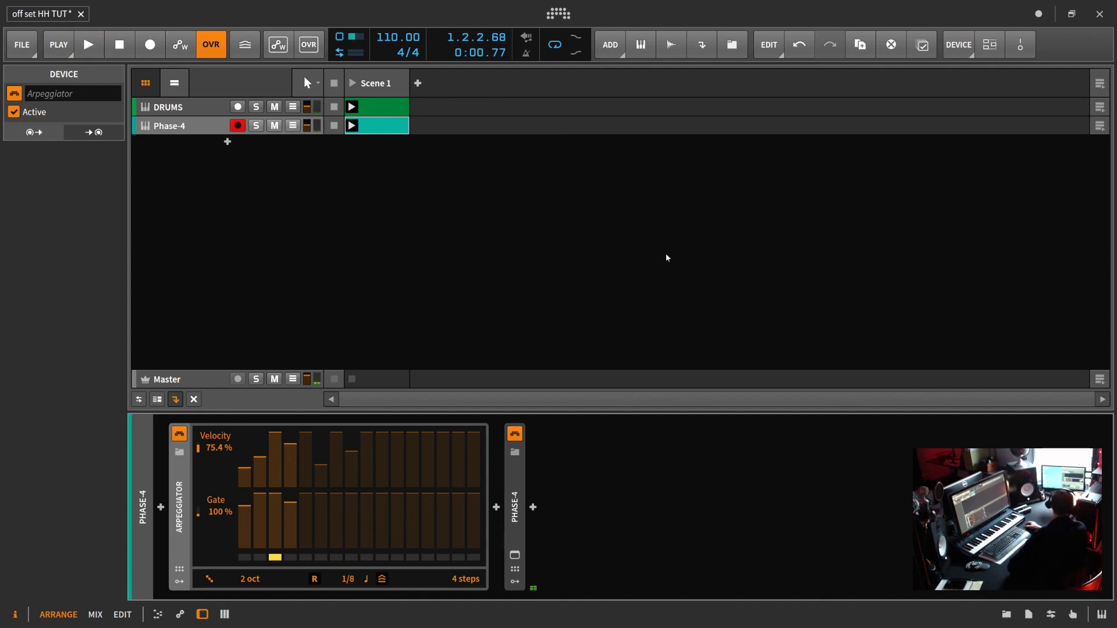
Open the DRUMS clip of Scene 1 in the note editor and hide the inspector.
{"action": "left_click", "coordinate": [395, 110]}
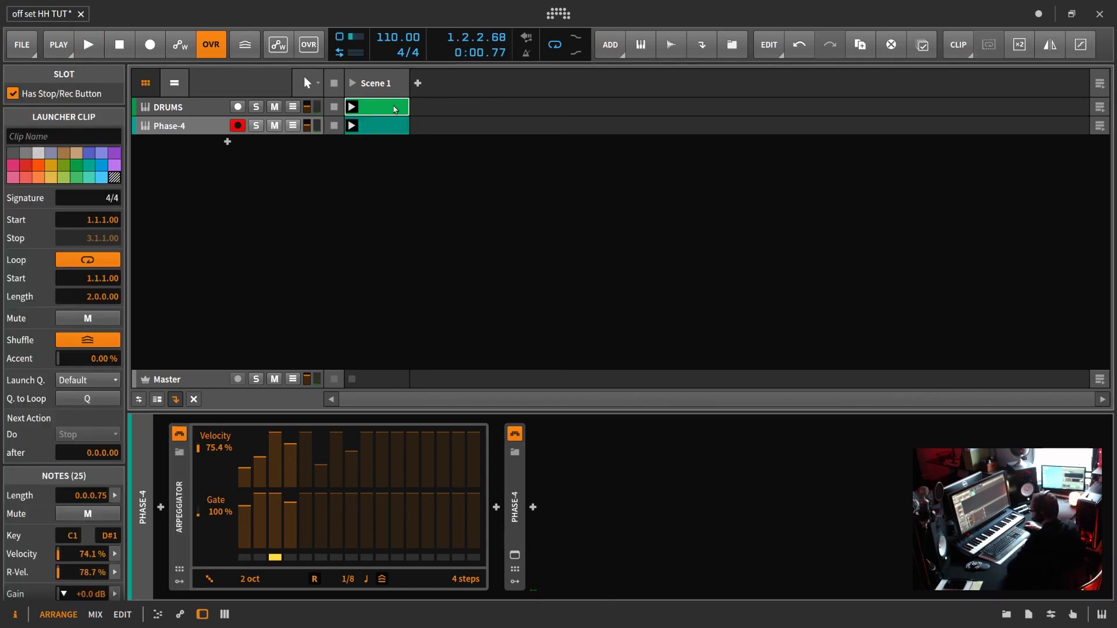
{"action": "double_click", "coordinate": [395, 110]}
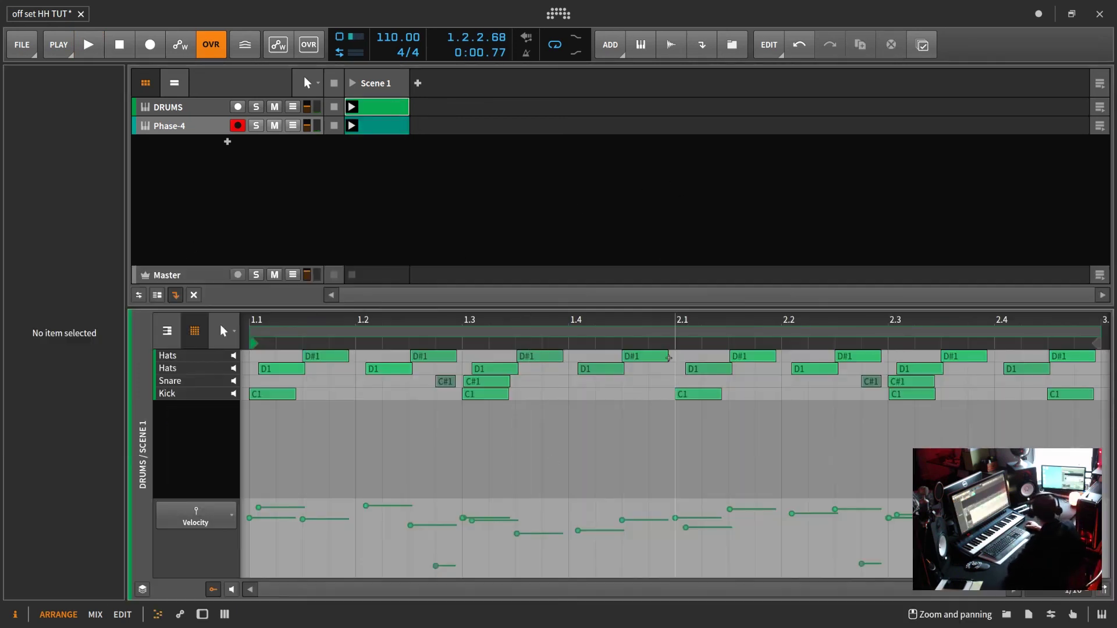
{"action": "key", "text": "minus"}
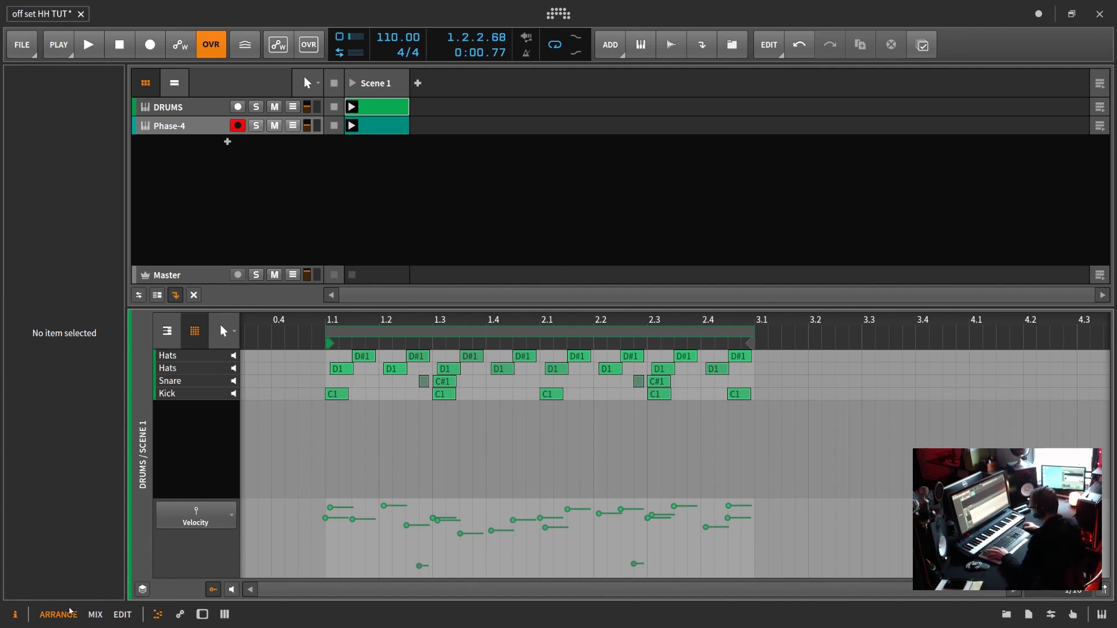
{"action": "left_click", "coordinate": [15, 617]}
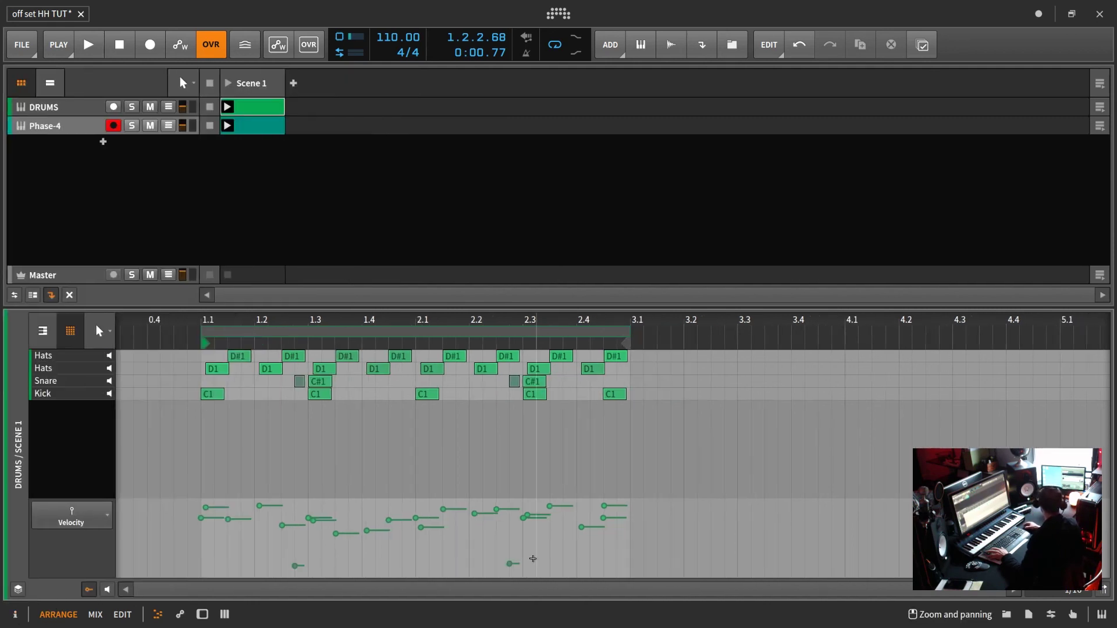